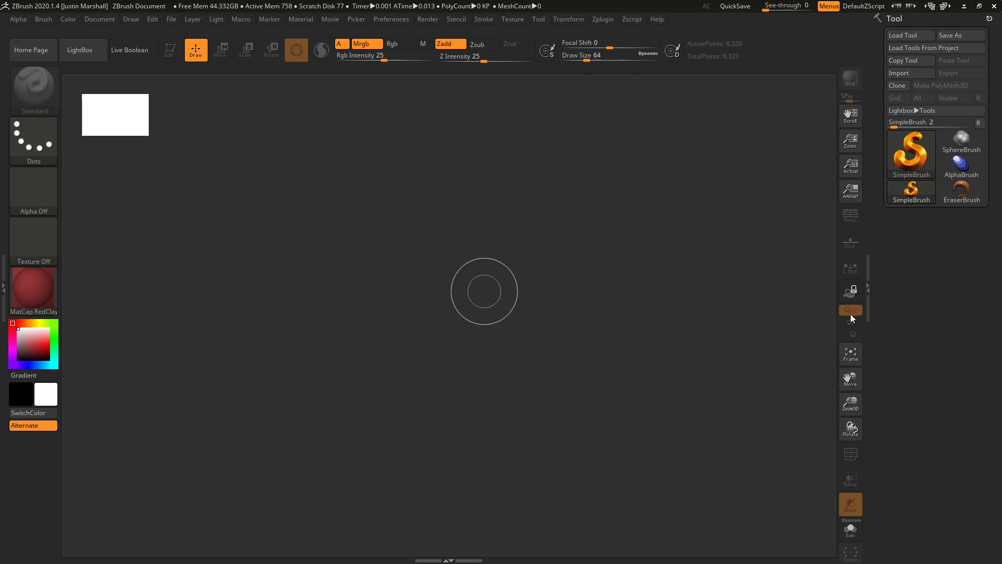
- Draw a ZSphere in the middle of the canvas and enter Edit mode
left_click(904, 146)
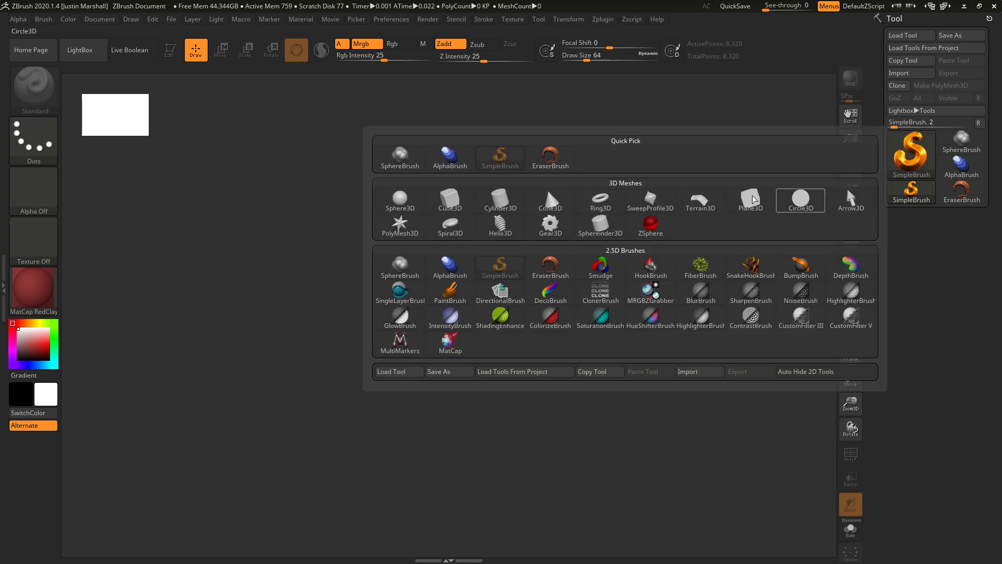
left_click(650, 224)
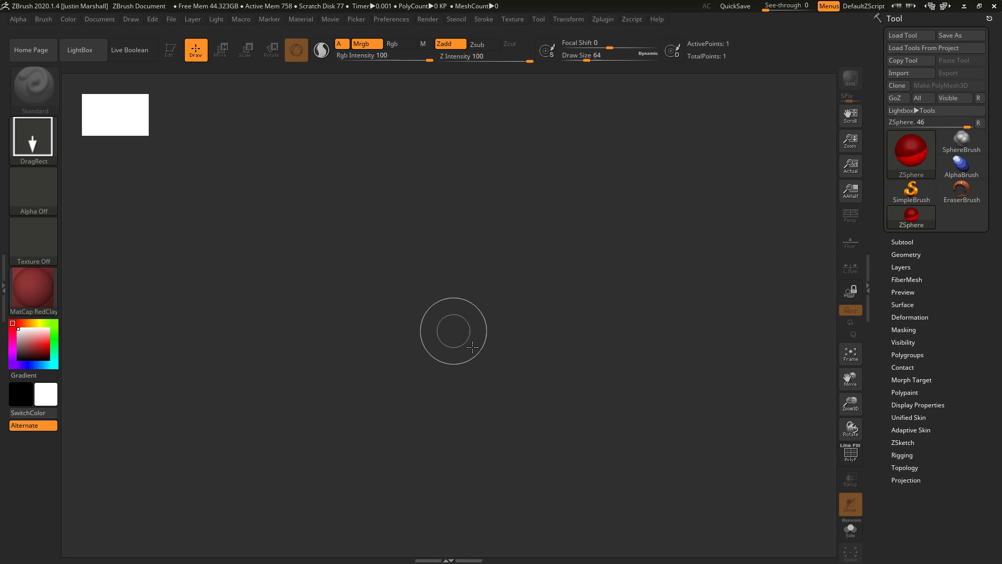
mouse_move(455, 346)
left_mouse_down()
mouse_move(492, 380)
mouse_move(514, 486)
left_mouse_up()
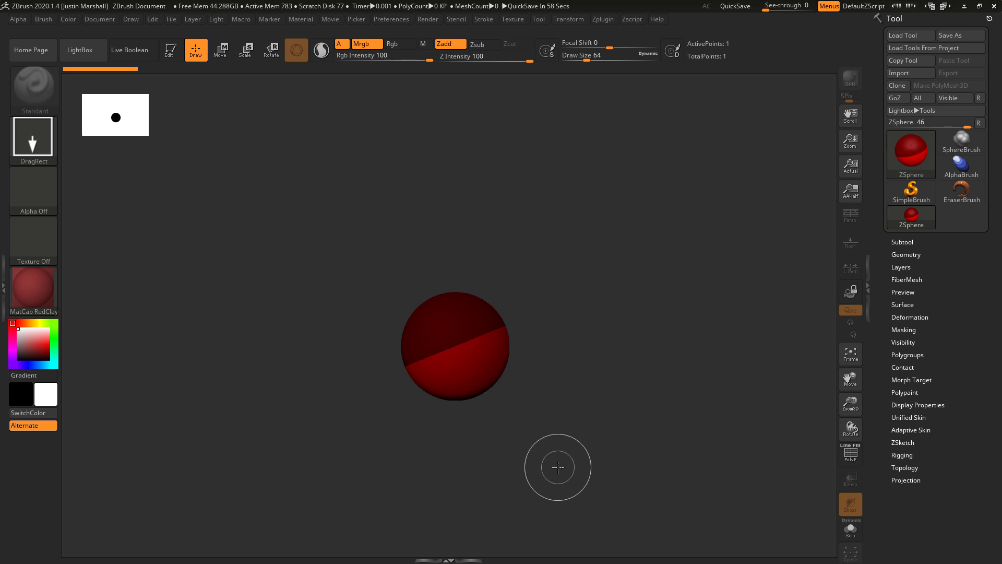
key("t")
- Turn on the floor grid and perspective for viewing the root ZSphere
left_click_drag(618, 324, 621, 360)
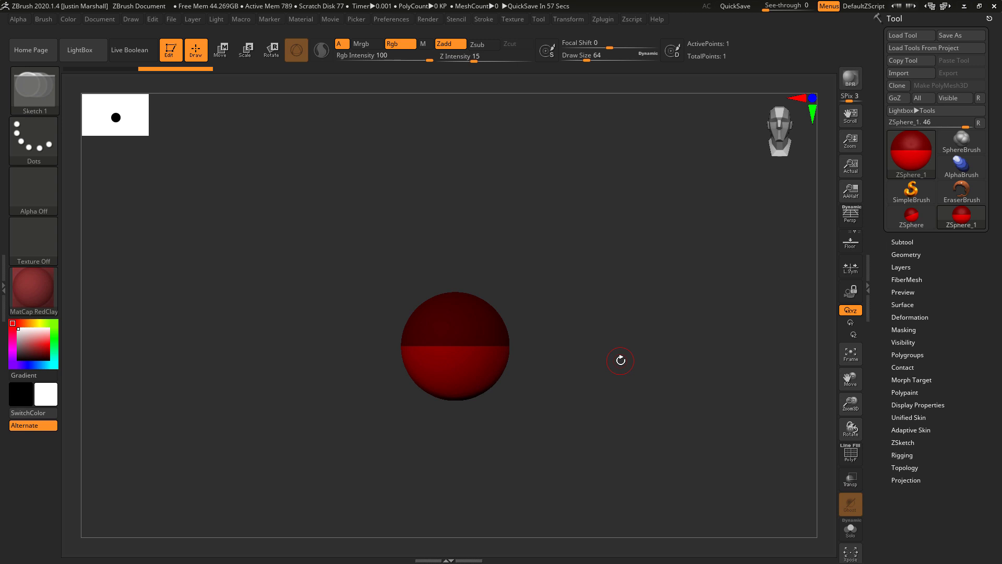
left_click_drag(628, 339, 617, 380)
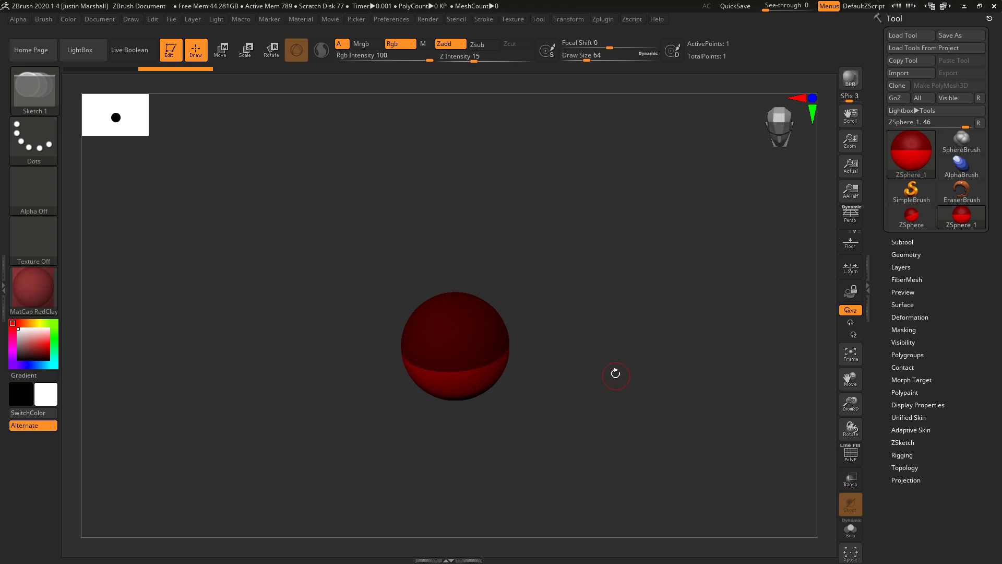
left_click(854, 252)
left_click_drag(685, 410, 673, 399, "shift")
left_click_drag(728, 374, 784, 350)
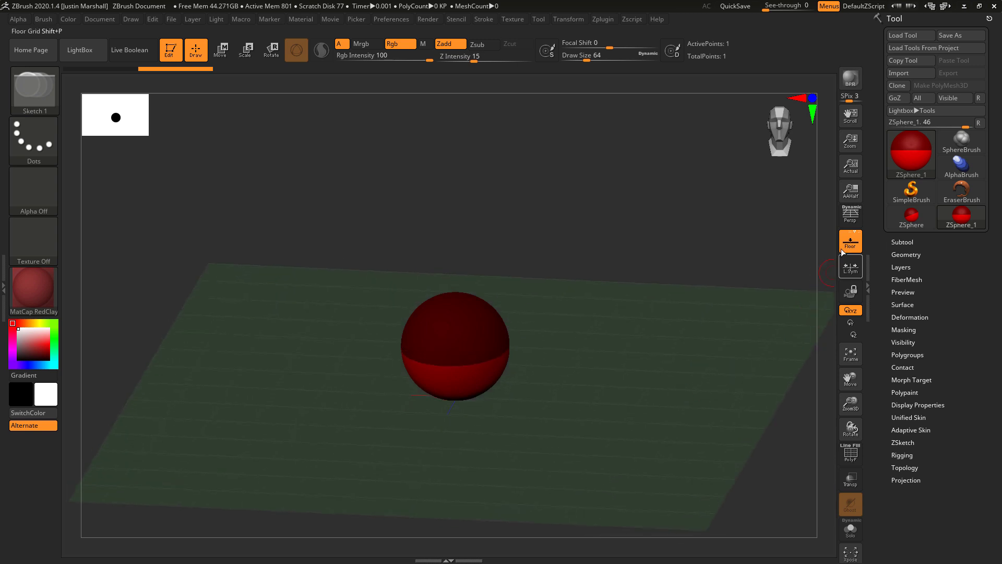
left_click(850, 214)
left_click_drag(720, 302, 651, 359)
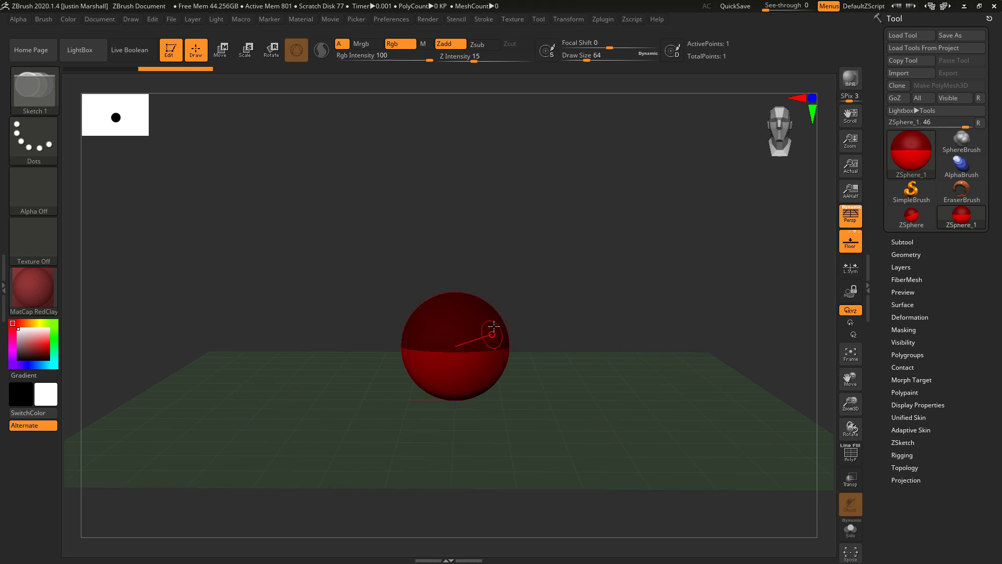
left_click_drag(545, 310, 483, 315)
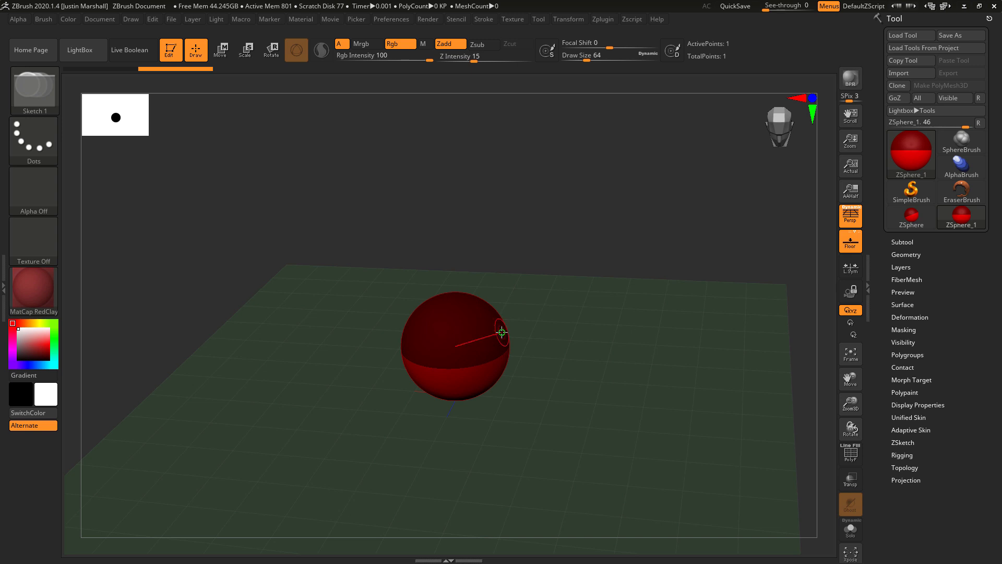
- Activate left-right symmetry for the ZSphere
left_click(574, 19)
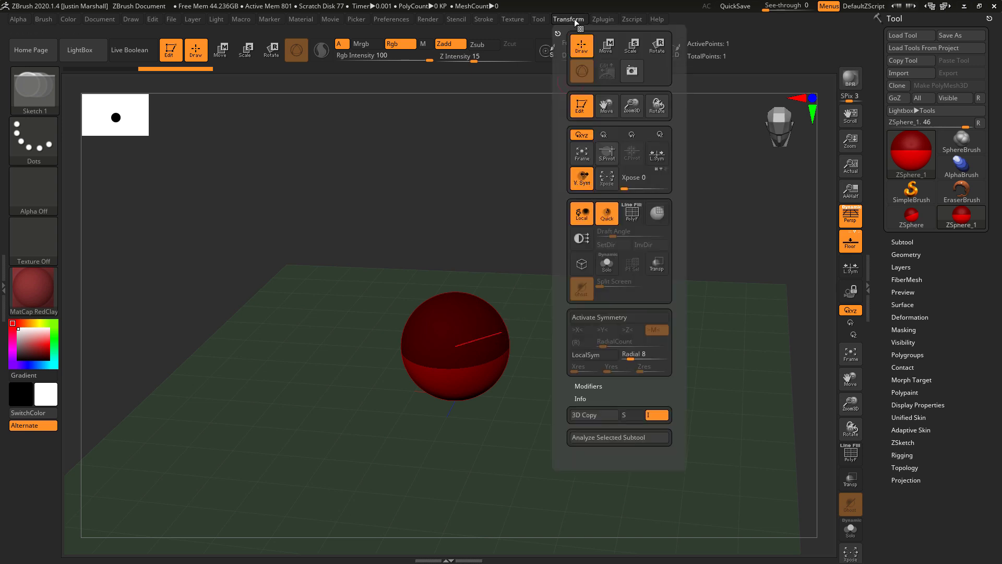
left_click(607, 319)
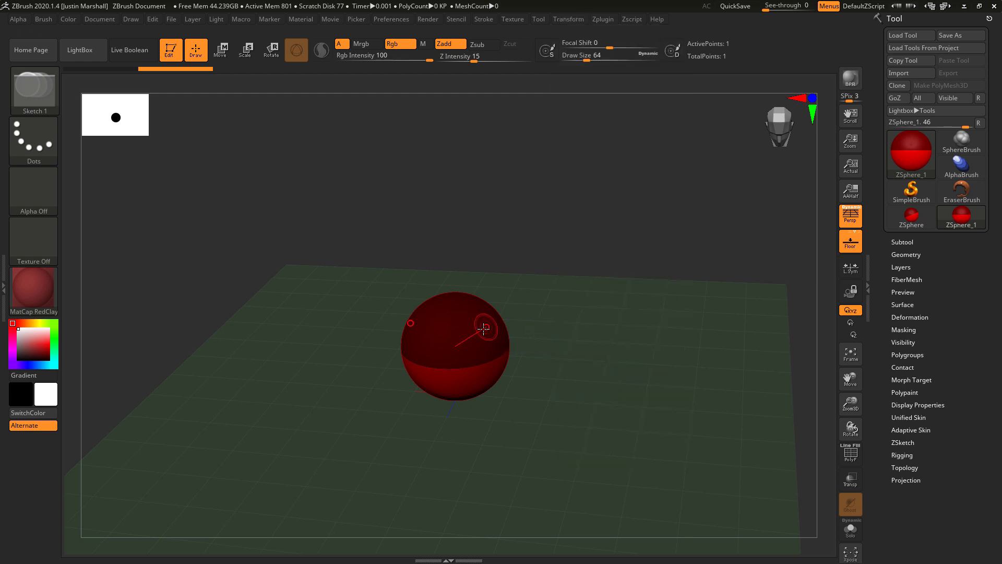
left_click_drag(540, 267, 511, 307, "shift")
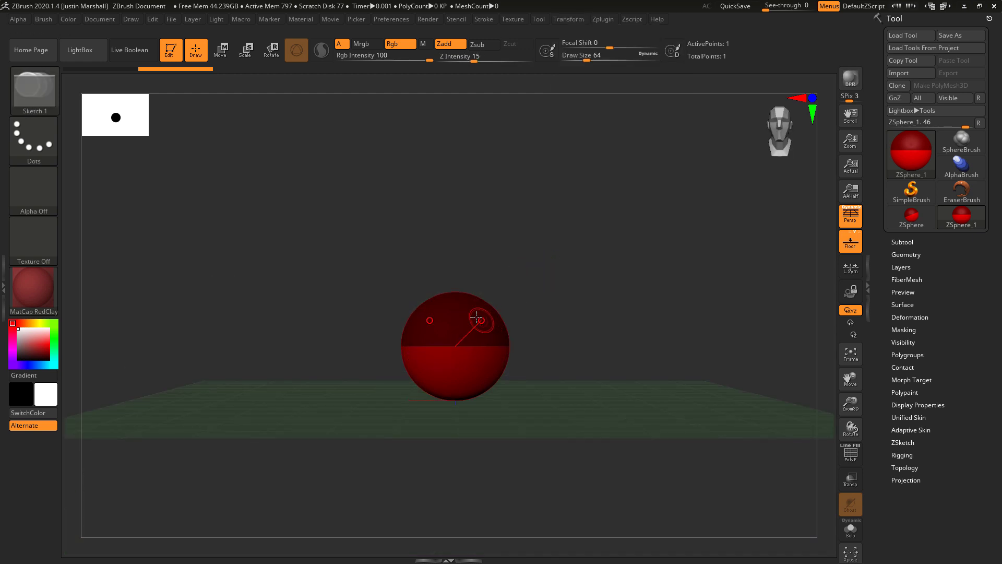
- Add a second ZSphere on top of the root sphere and move it upward to start the torso
left_click_drag(545, 272, 587, 310)
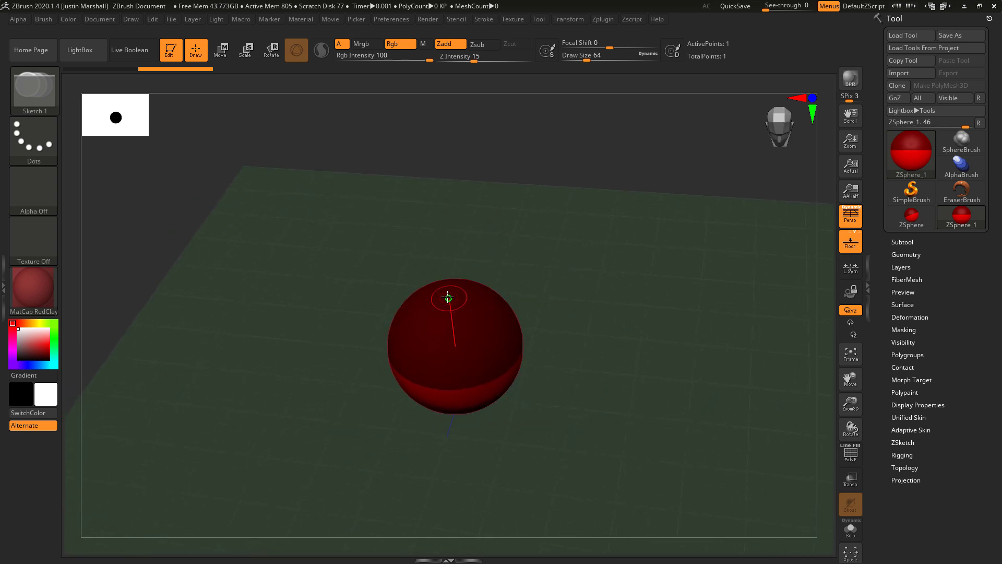
mouse_move(447, 302)
left_mouse_down()
mouse_move(498, 325)
mouse_move(610, 309)
mouse_move(615, 284)
mouse_move(584, 308)
mouse_move(608, 297)
mouse_move(624, 378)
mouse_move(558, 341)
left_mouse_up()
left_click(220, 50)
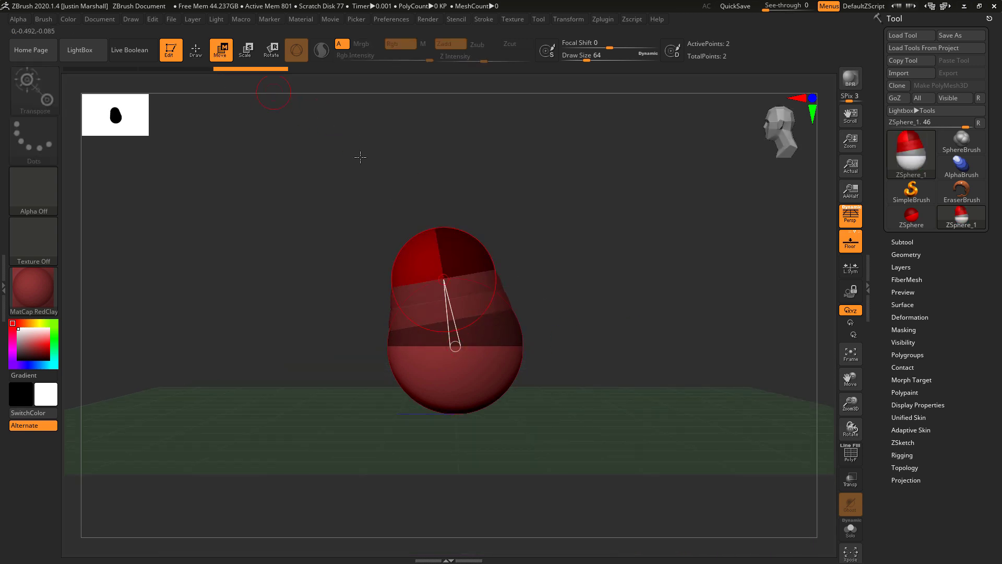
mouse_move(448, 259)
left_mouse_down()
mouse_move(442, 225)
mouse_move(447, 235)
left_mouse_up()
mouse_move(573, 246)
left_mouse_down("shift")
mouse_move(483, 169)
mouse_move(472, 197)
mouse_move(439, 198)
mouse_move(464, 201)
left_mouse_up("shift")
- Add a third ZSphere at the torso's upper end and move it up and slightly forward
left_click(195, 49)
left_click_drag(608, 205, 504, 167)
left_click(221, 51)
left_click_drag(404, 155, 413, 152)
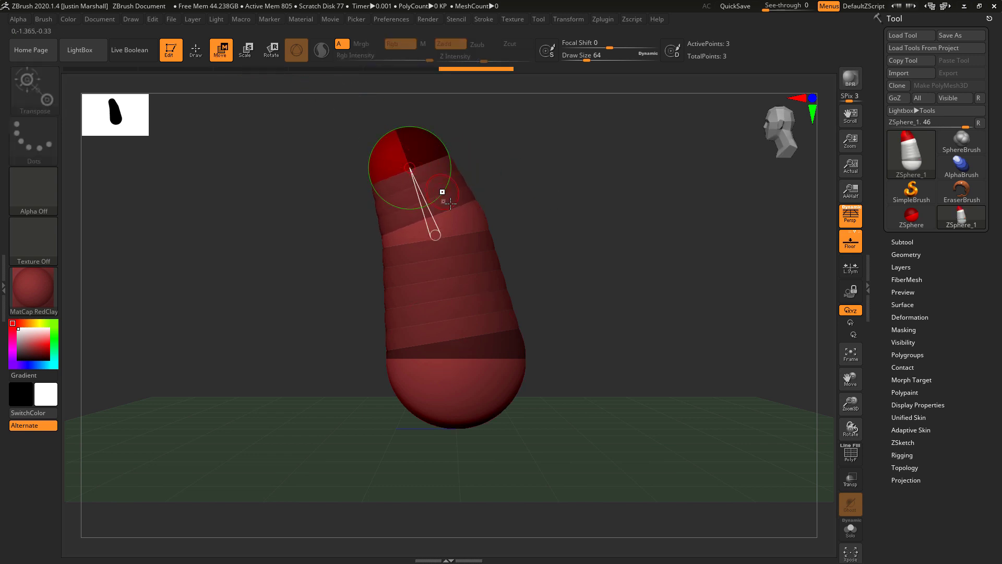
- Reposition the chest and topmost ZSpheres to refine the torso's forward lean
left_click_drag(451, 221, 455, 227)
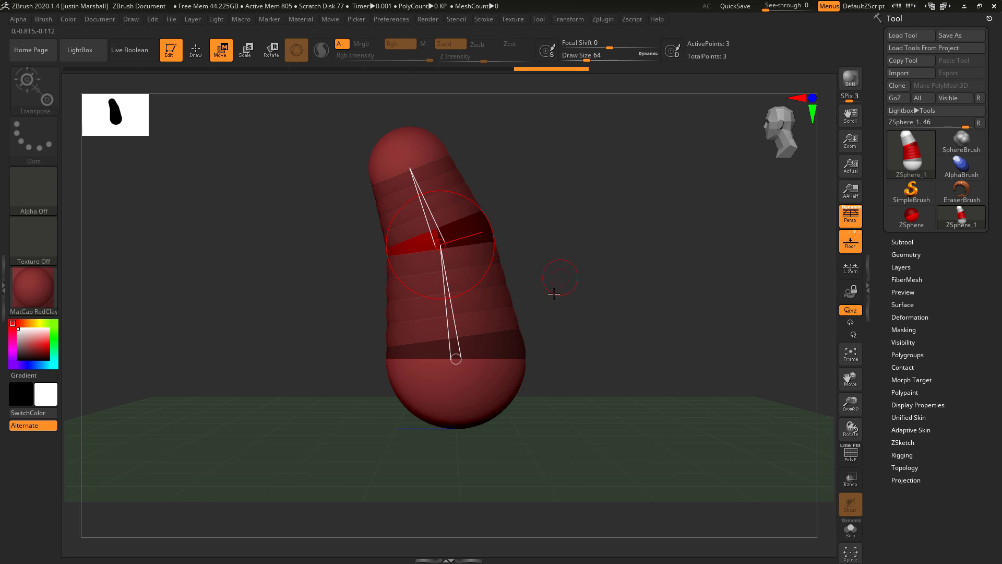
left_click_drag(555, 293, 592, 288)
left_click_drag(539, 256, 538, 265, "shift")
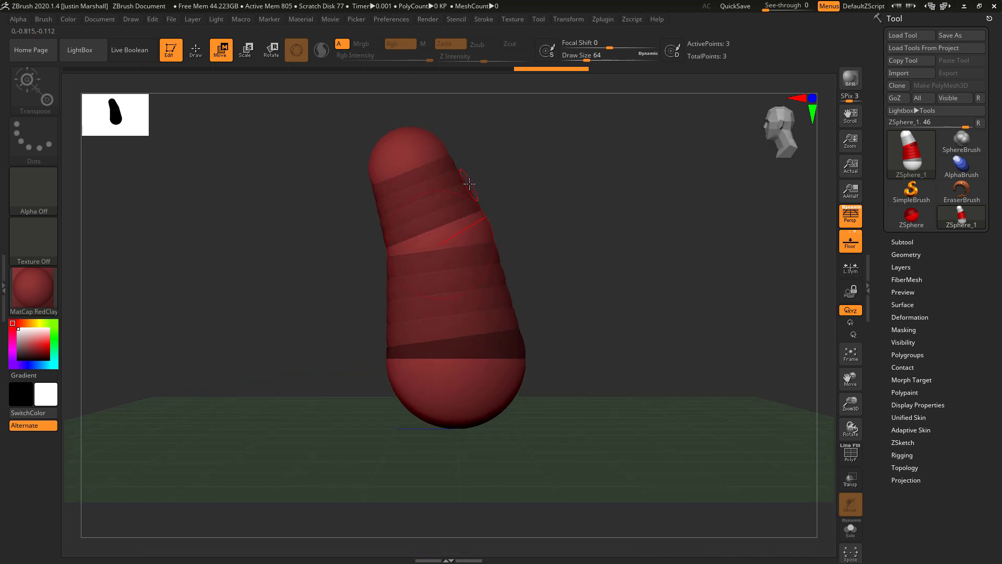
left_click(248, 58)
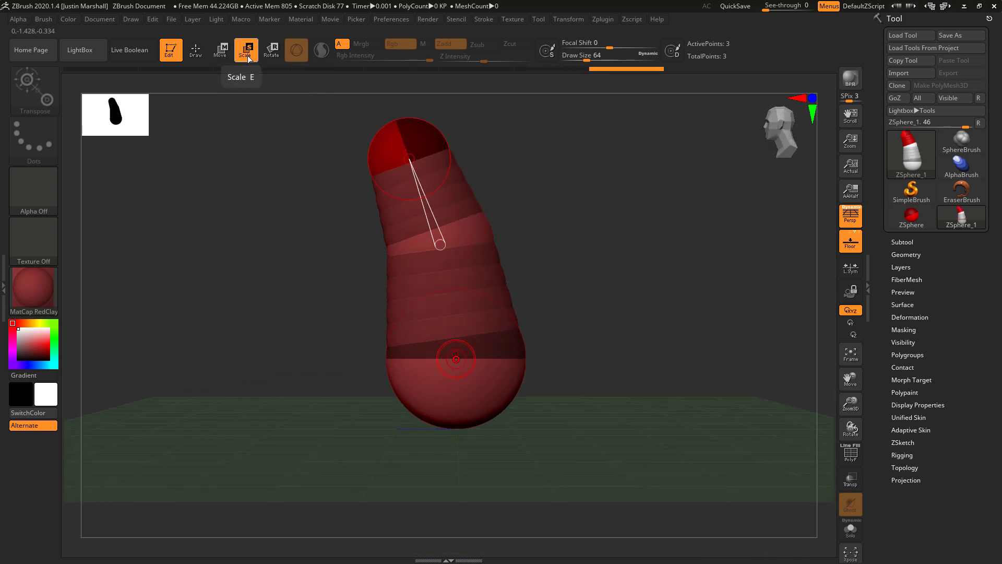
- Add a mirrored pair of shoulder ZSpheres to the chest sphere and move them into position
left_click(195, 49)
mouse_move(365, 117)
left_mouse_down()
mouse_move(494, 224)
mouse_move(476, 245)
mouse_move(500, 247)
left_mouse_up()
left_click(221, 54)
mouse_move(492, 187)
left_mouse_down()
mouse_move(425, 242)
mouse_move(584, 273)
mouse_move(540, 328)
mouse_move(537, 276)
mouse_move(474, 294)
left_mouse_up()
- Add a mirrored pair of hip ZSpheres to the lower sides of the root sphere and adjust their position
left_click(198, 54)
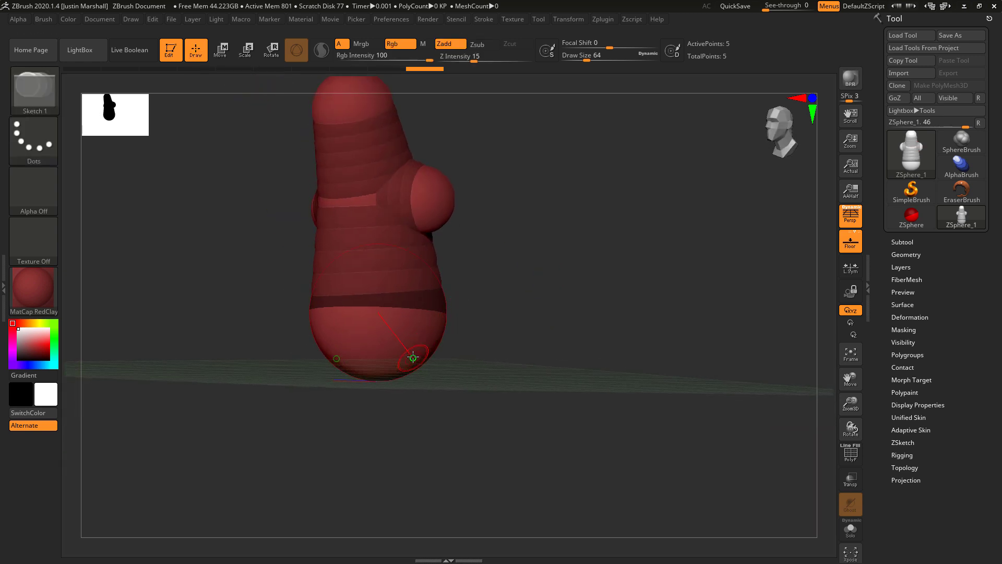
mouse_move(412, 358)
left_mouse_down()
mouse_move(441, 329)
mouse_move(538, 368)
left_mouse_up()
left_click(220, 56)
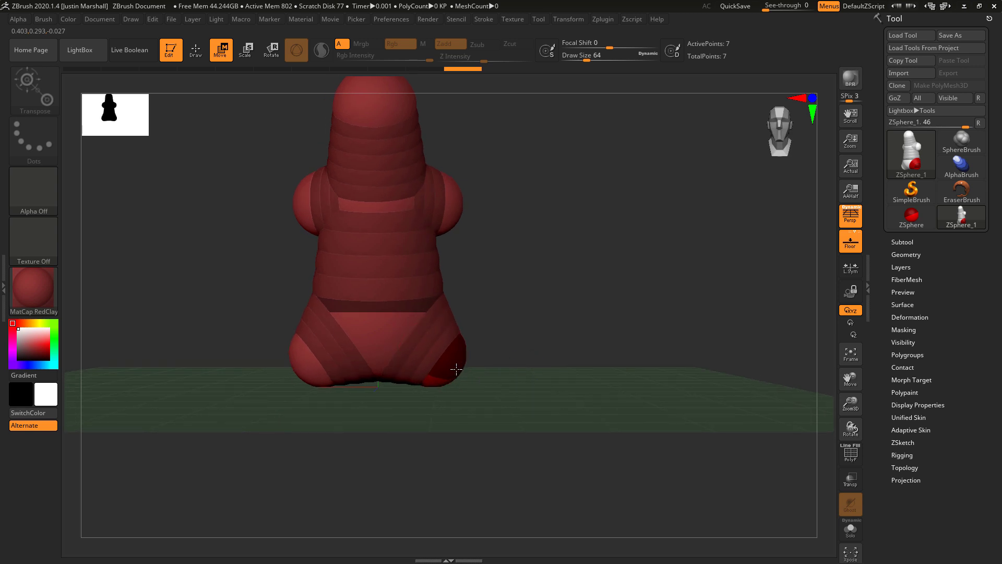
left_click_drag(456, 369, 450, 368)
- Add a ZSphere to each hip and move the pair down and forward to form the thighs
mouse_move(532, 365)
left_mouse_down()
mouse_move(480, 350)
mouse_move(457, 379)
left_mouse_up()
key("q")
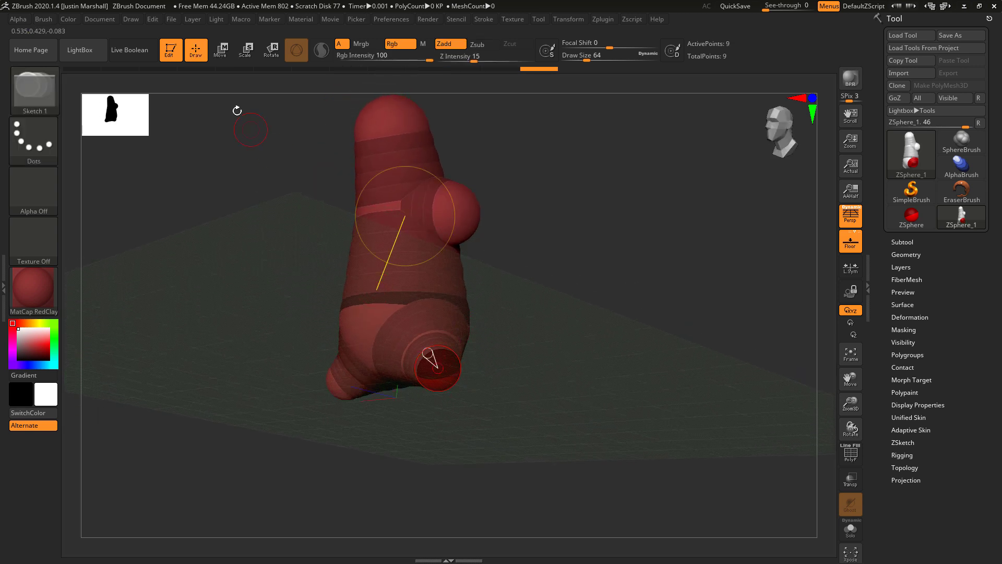
left_click(226, 56)
left_click_drag(560, 270, 514, 284, "shift")
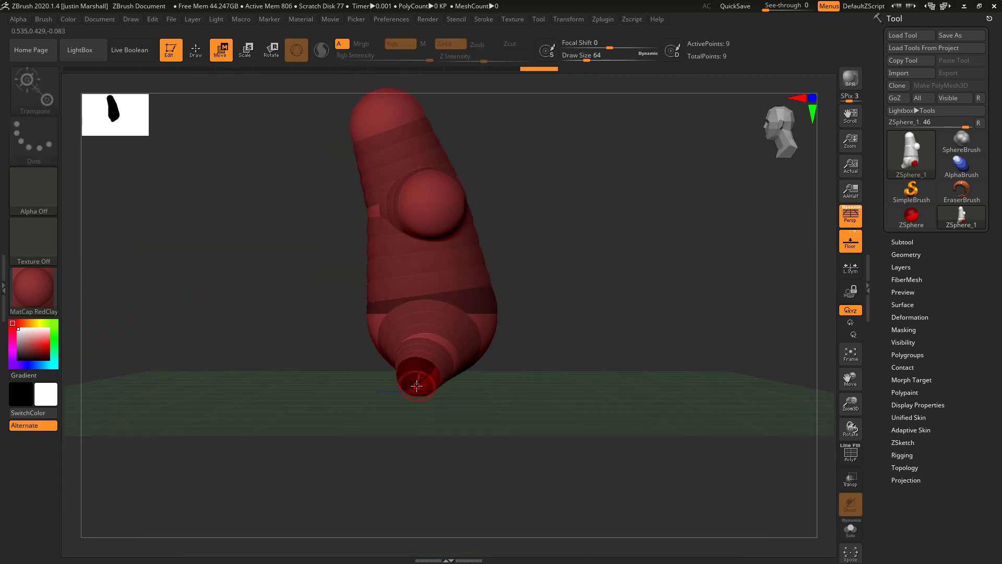
left_click_drag(387, 443, 357, 482)
- Add a ZSphere at each knee and move the pair down and backward to form the lower legs
left_click_drag(459, 483, 529, 410)
mouse_move(503, 377)
left_mouse_down("alt")
mouse_move(537, 385)
mouse_move(530, 275)
left_mouse_up("alt")
key("q")
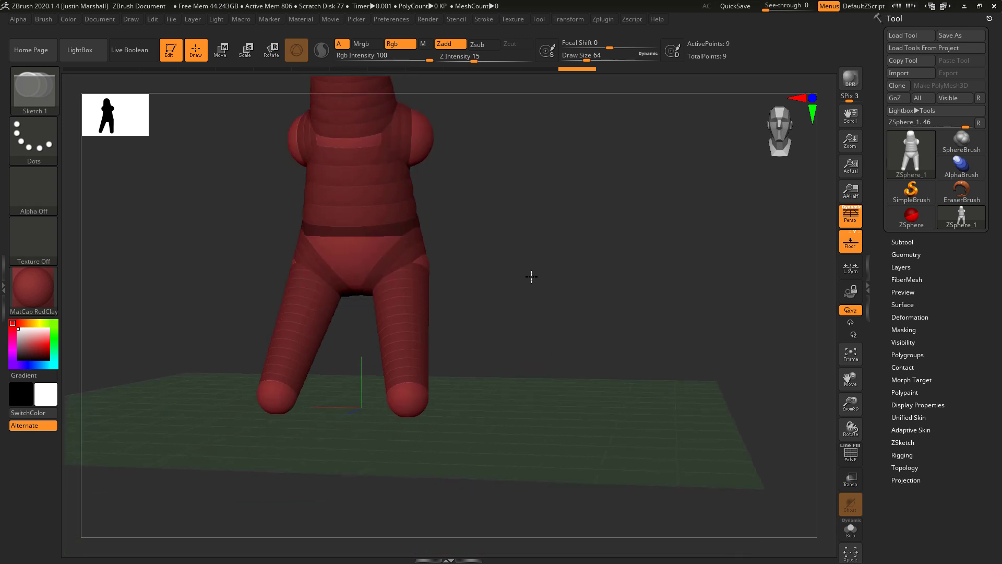
mouse_move(511, 399)
left_mouse_down()
mouse_move(483, 368)
mouse_move(420, 373)
left_mouse_up()
left_click_drag(348, 381, 351, 385)
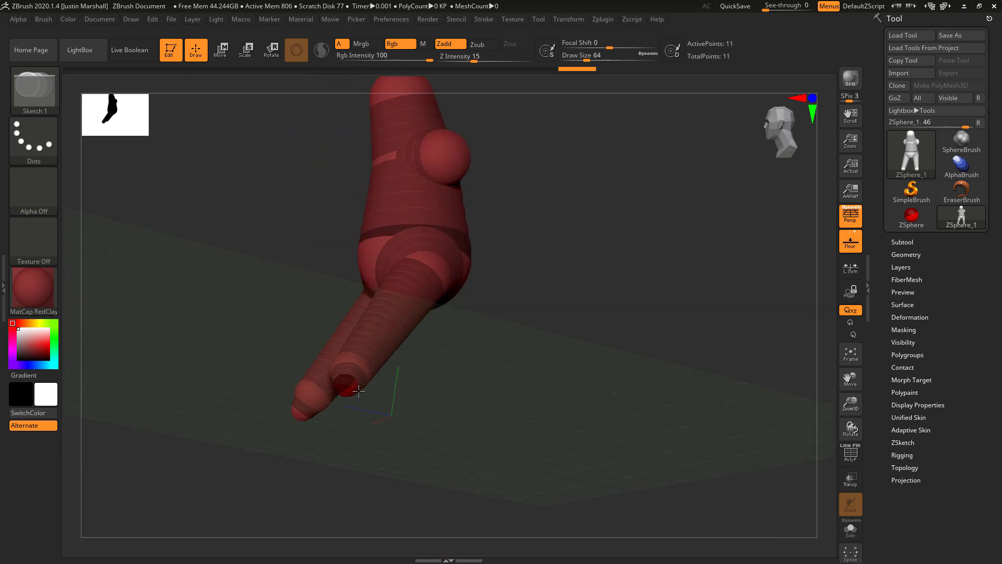
left_click_drag(499, 350, 515, 358, "shift")
key("w")
mouse_move(350, 392)
left_mouse_down()
mouse_move(469, 444)
mouse_move(464, 457)
left_mouse_up()
- Add a ZSphere at each hock, turn off perspective, and move the pair down and forward to form the third leg segments
left_click_drag(514, 413, 568, 414)
left_click_drag(484, 383, 493, 272, "alt")
key("q")
mouse_move(527, 211)
left_mouse_down()
mouse_move(506, 208)
mouse_move(543, 291)
mouse_move(430, 282)
mouse_move(486, 403)
mouse_move(409, 388)
mouse_move(506, 376)
mouse_move(483, 360)
left_mouse_up()
left_click(223, 54)
mouse_move(652, 313)
left_mouse_down("shift")
mouse_move(585, 312)
mouse_move(461, 286)
mouse_move(669, 338)
mouse_move(557, 336)
mouse_move(527, 409)
mouse_move(546, 261)
left_mouse_up("shift")
left_click(849, 215)
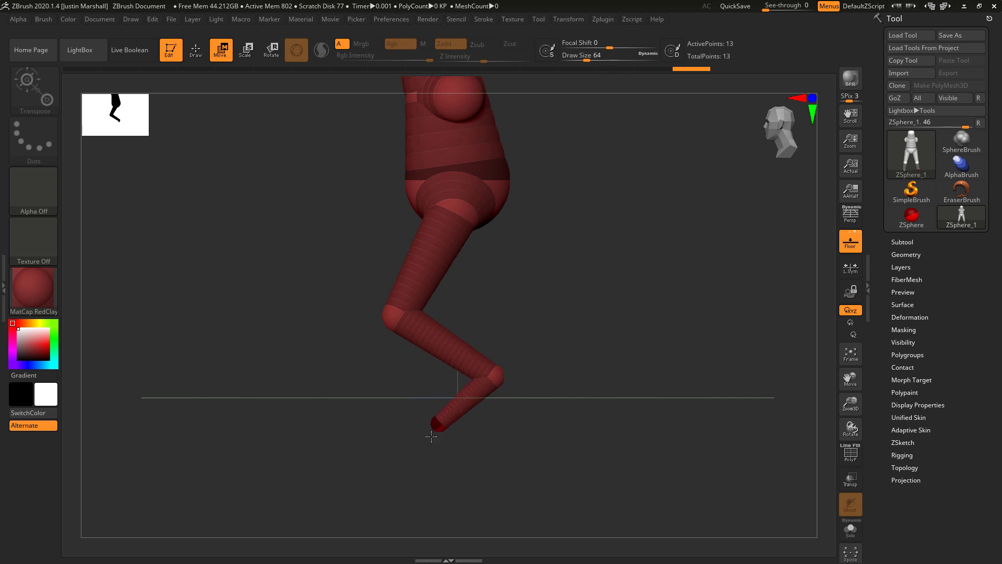
left_click_drag(431, 437, 415, 458)
- Enlarge the ZSpheres at the feet and move them outward to widen the stance
key("e")
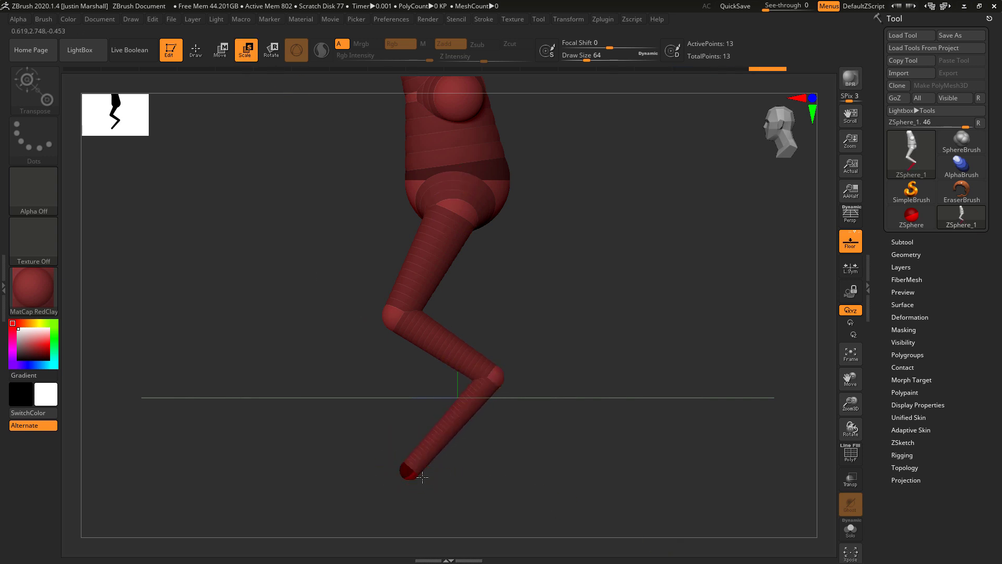
left_click_drag(423, 477, 516, 514)
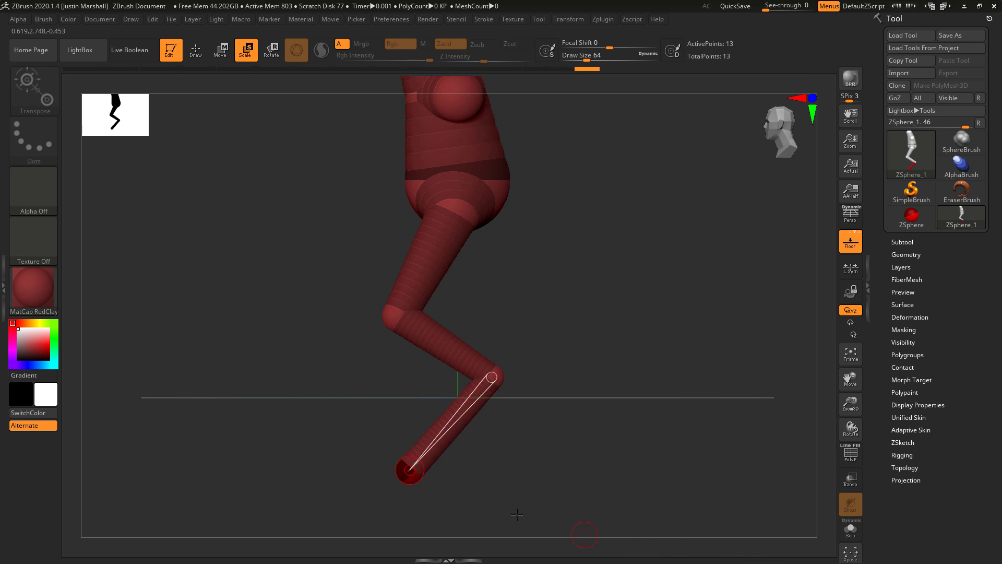
left_click(420, 478)
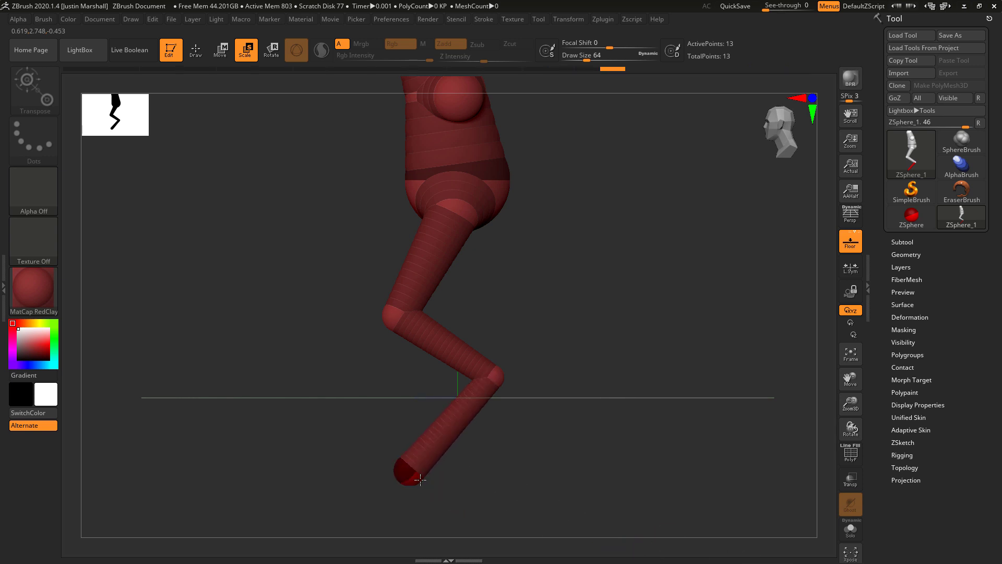
left_click_drag(485, 506, 619, 463)
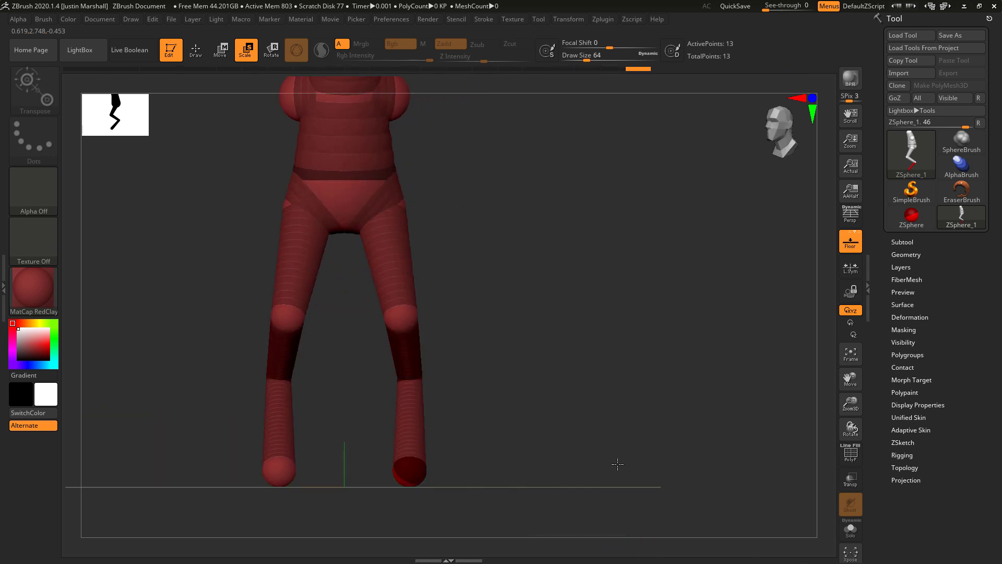
left_click(419, 475)
key("w")
left_click_drag(410, 477, 441, 477)
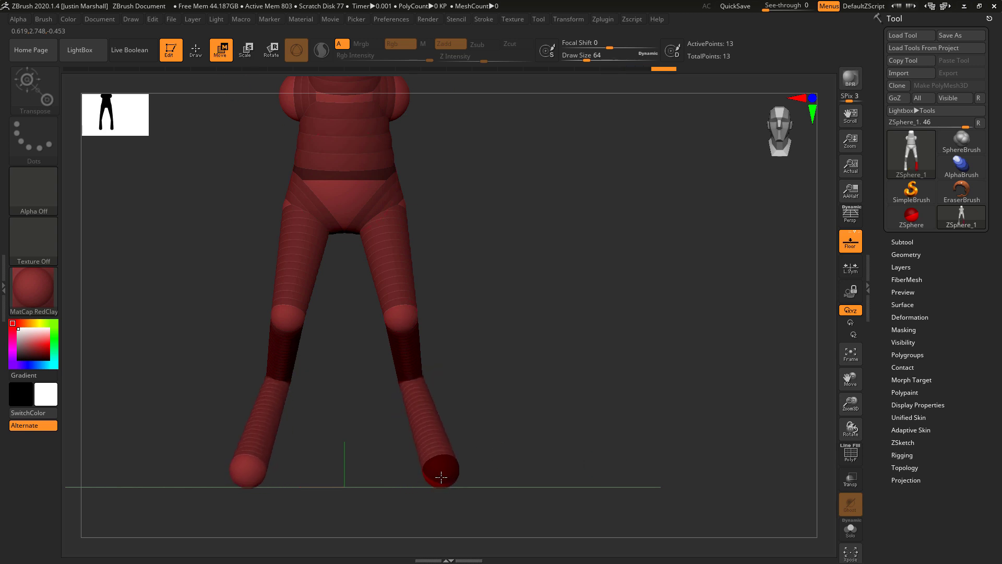
- Add a toe ZSphere to the front of each foot and move the pair forward to form the first toes
key("q")
mouse_move(511, 276)
left_mouse_down()
mouse_move(537, 374)
mouse_move(591, 392)
mouse_move(570, 360)
mouse_move(588, 364)
mouse_move(271, 108)
left_mouse_up()
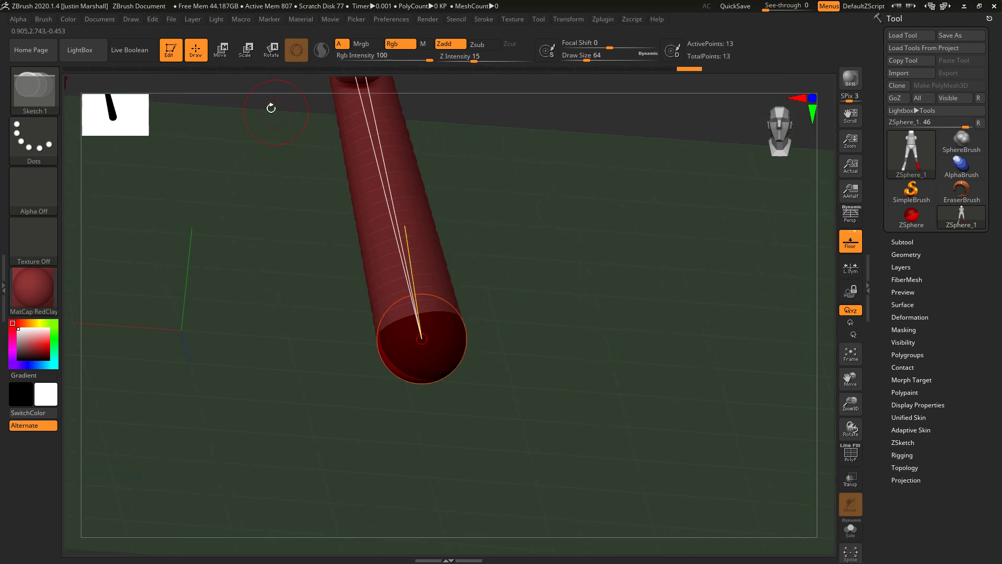
left_click_drag(404, 366, 406, 372)
left_click(222, 53)
left_click_drag(528, 229, 502, 283, "shift")
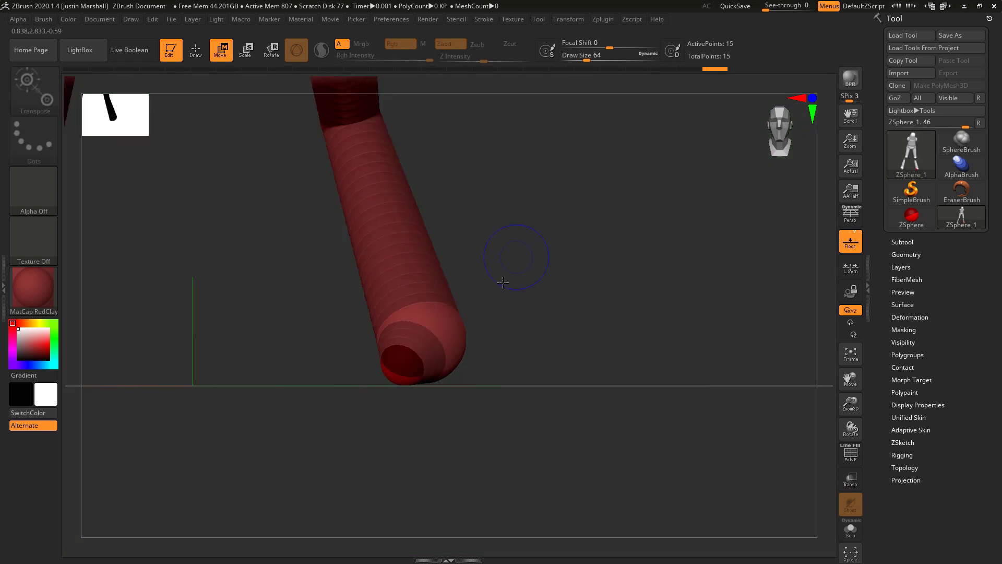
left_click_drag(525, 356, 522, 300)
left_click_drag(392, 453, 391, 466)
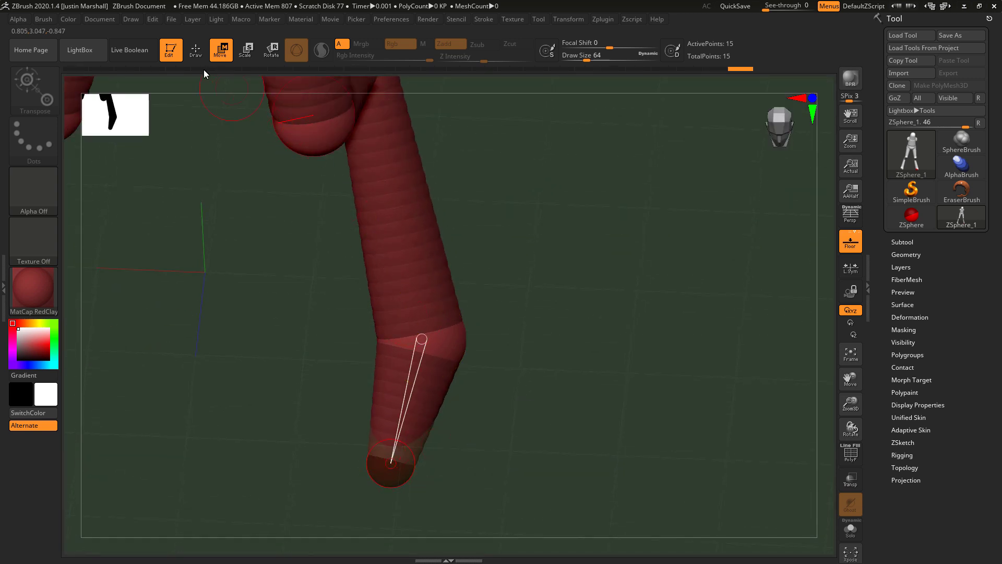
- Add a second toe ZSphere to each foot, extend it, and raise the tips of both toes
left_click(197, 53)
mouse_move(462, 348)
left_mouse_down()
mouse_move(484, 360)
mouse_move(490, 411)
mouse_move(530, 477)
left_mouse_up()
left_click(222, 53)
left_click_drag(385, 470, 359, 502)
left_click_drag(618, 372, 575, 377, "shift")
left_click_drag(716, 371, 704, 337, "alt")
left_click_drag(371, 470, 339, 412)
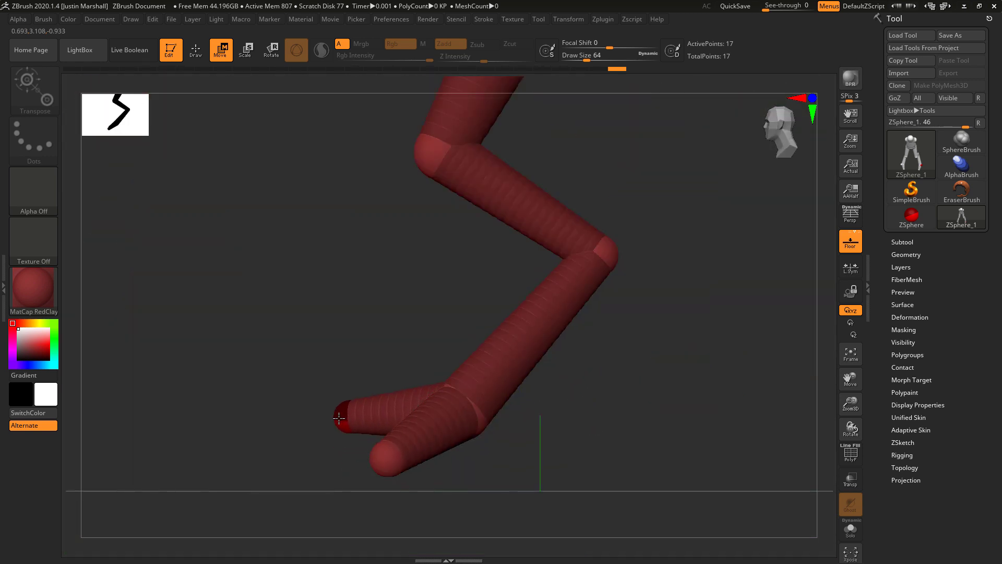
left_click_drag(378, 453, 356, 418)
- Scale up the ZSpheres at the knees
left_click_drag(328, 338, 400, 346, "shift")
left_click(660, 426)
left_click_drag(592, 380, 551, 411, "alt")
left_click_drag(616, 412, 645, 415)
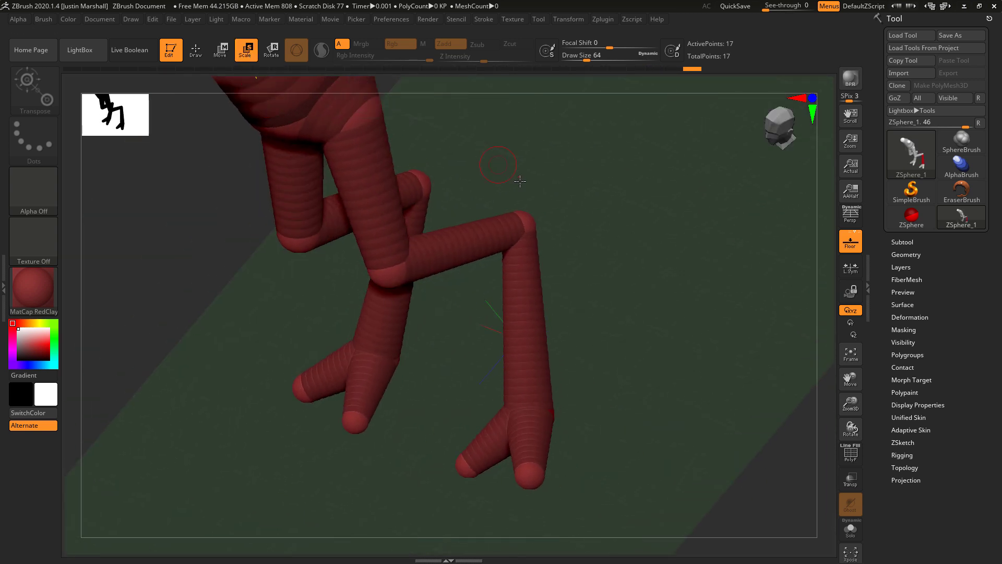
left_click_drag(578, 276, 678, 318)
left_click_drag(466, 195, 484, 204)
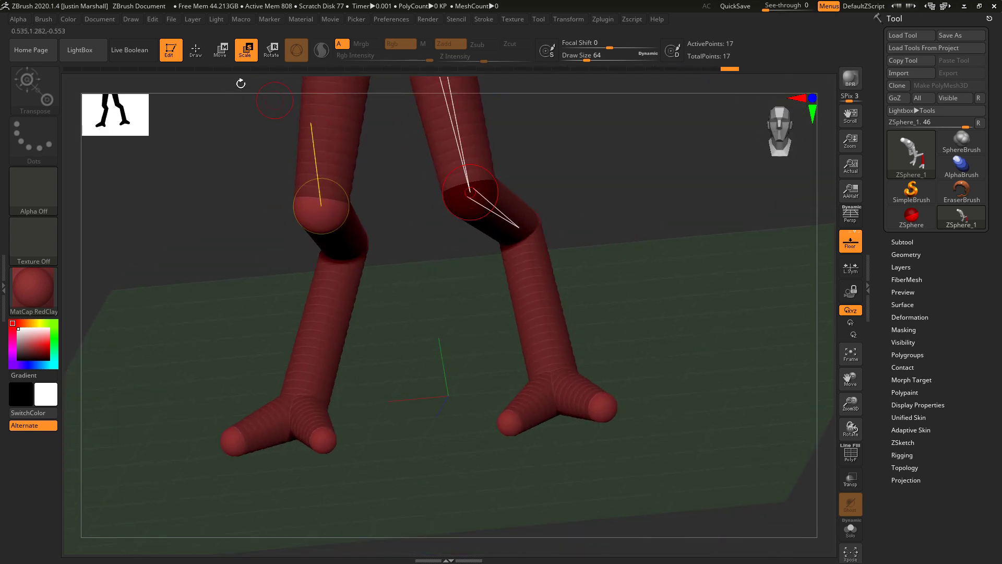
- Move the knee ZSpheres slightly outward in the front view and shift them back a little in the side view
left_click_drag(617, 246, 619, 230, "shift")
left_click_drag(634, 270, 615, 398, "alt")
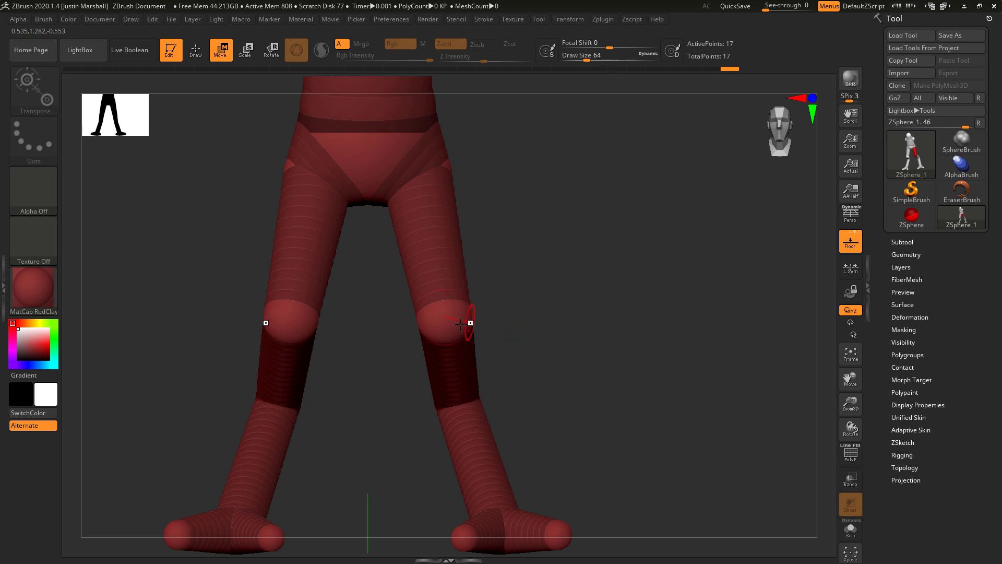
left_click_drag(443, 320, 588, 310)
key("f")
left_click_drag(432, 336, 447, 336)
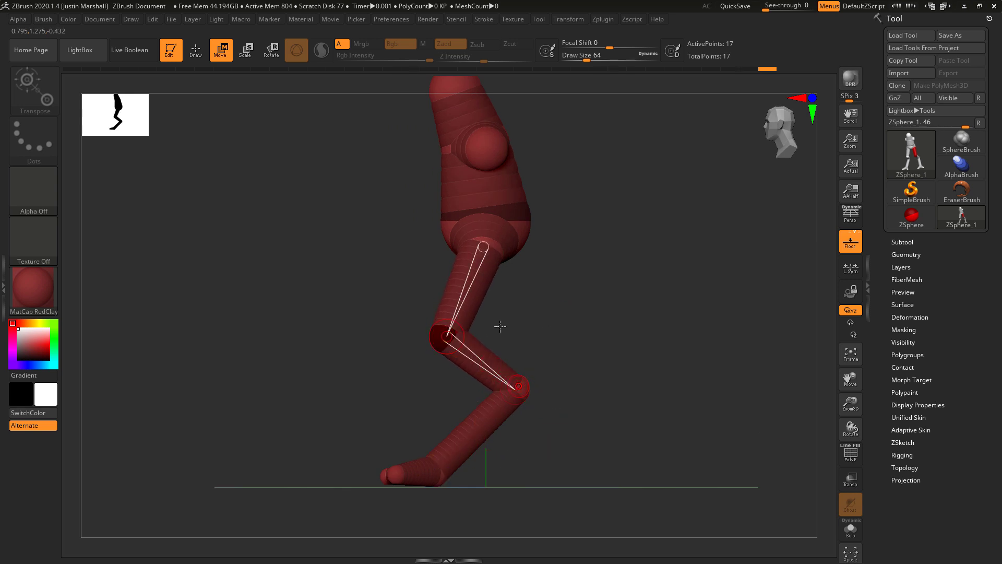
- Rotate the leg sections below the knees to lift the rear leg joints, and raise the toe ZSpheres to level the feet
left_click(271, 50)
mouse_move(517, 366)
left_mouse_down()
mouse_move(514, 386)
mouse_move(501, 350)
mouse_move(471, 358)
mouse_move(504, 359)
left_mouse_up()
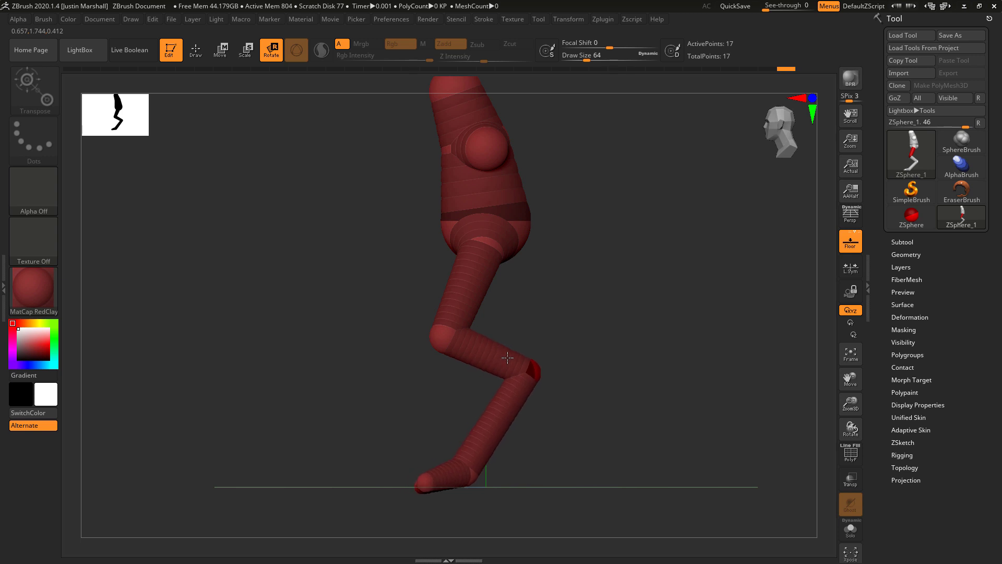
left_click_drag(535, 419, 542, 362, "alt")
left_click(220, 49)
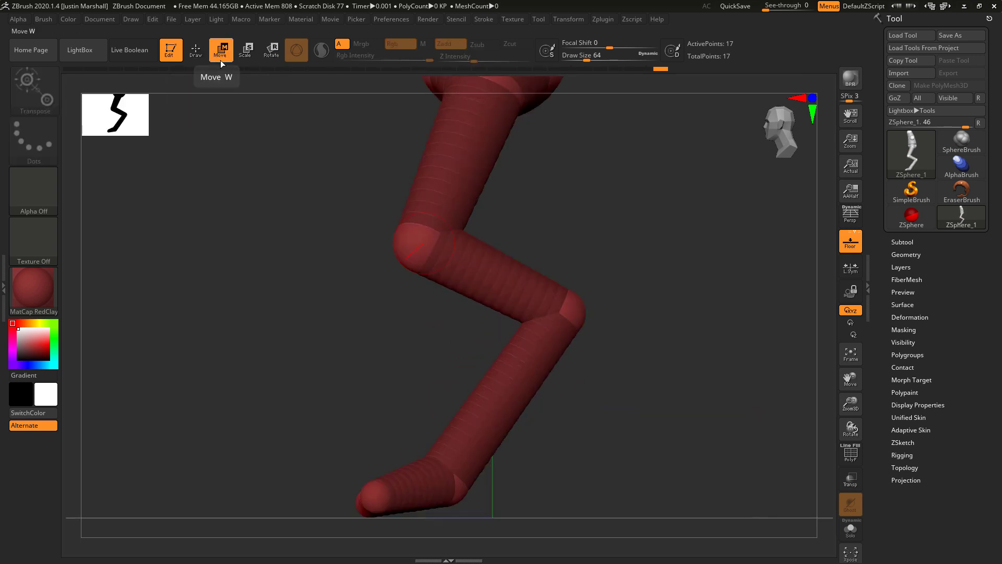
mouse_move(356, 398)
left_mouse_down("alt")
mouse_move(340, 284)
mouse_move(358, 381)
mouse_move(344, 395)
left_mouse_up("alt")
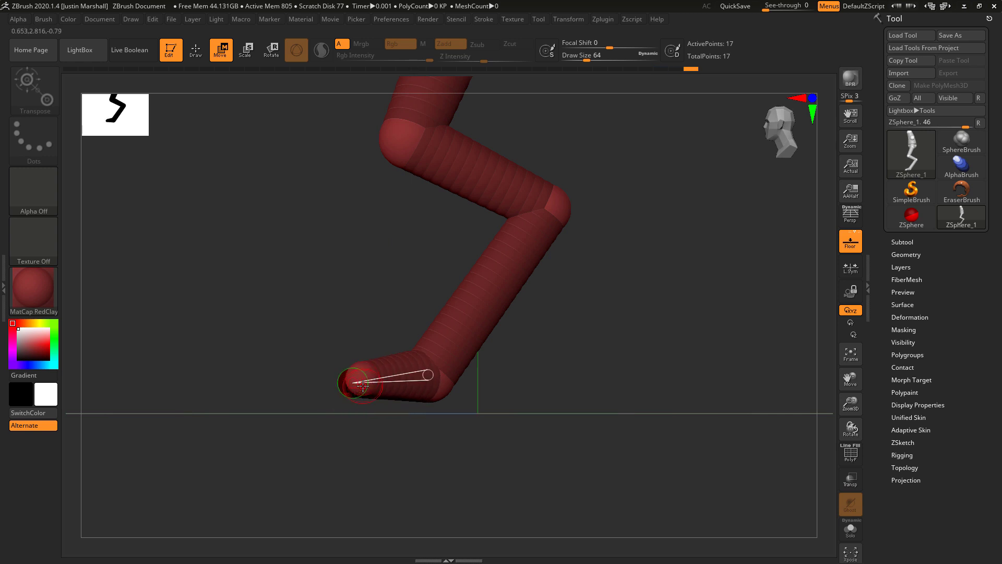
- Scale up the pelvis and chest ZSpheres to make the torso broader
left_click_drag(285, 298, 372, 338)
left_click_drag(441, 319, 546, 324, "alt")
left_click_drag(546, 323, 546, 358, "alt")
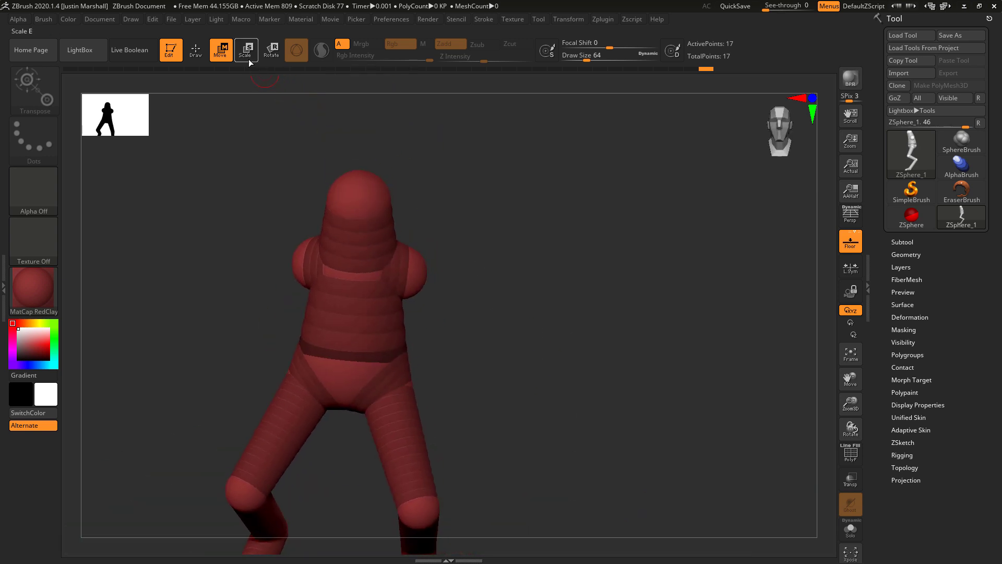
left_click(247, 50)
left_click_drag(349, 365, 359, 359)
left_click_drag(359, 275, 424, 353)
left_click_drag(423, 353, 426, 351, "shift")
- Move the chest ZSphere upward and pull the shoulder ZSpheres outward to widen the upper body
key("w")
left_click_drag(366, 269, 364, 241)
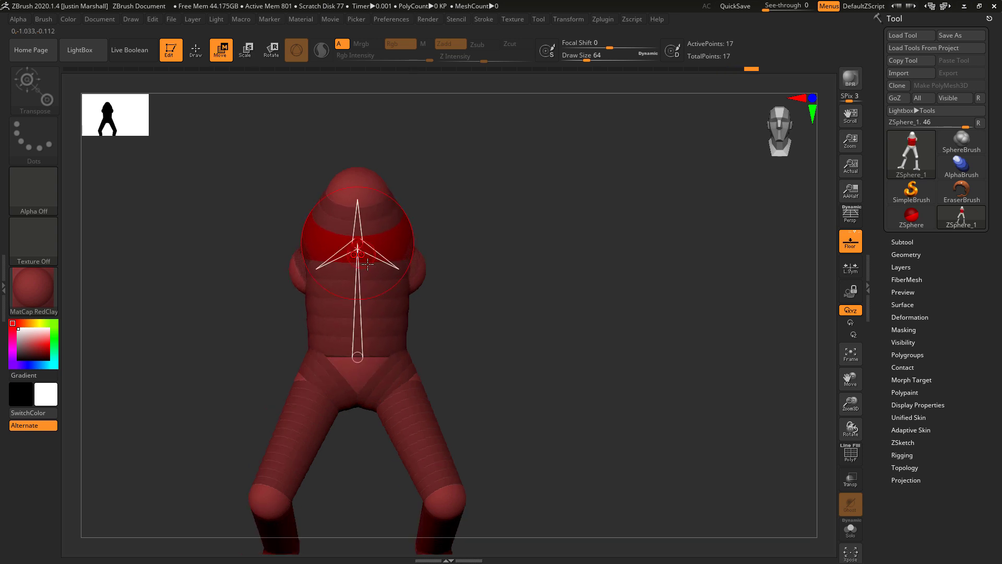
mouse_move(418, 279)
left_mouse_down()
mouse_move(433, 254)
mouse_move(427, 264)
left_mouse_up()
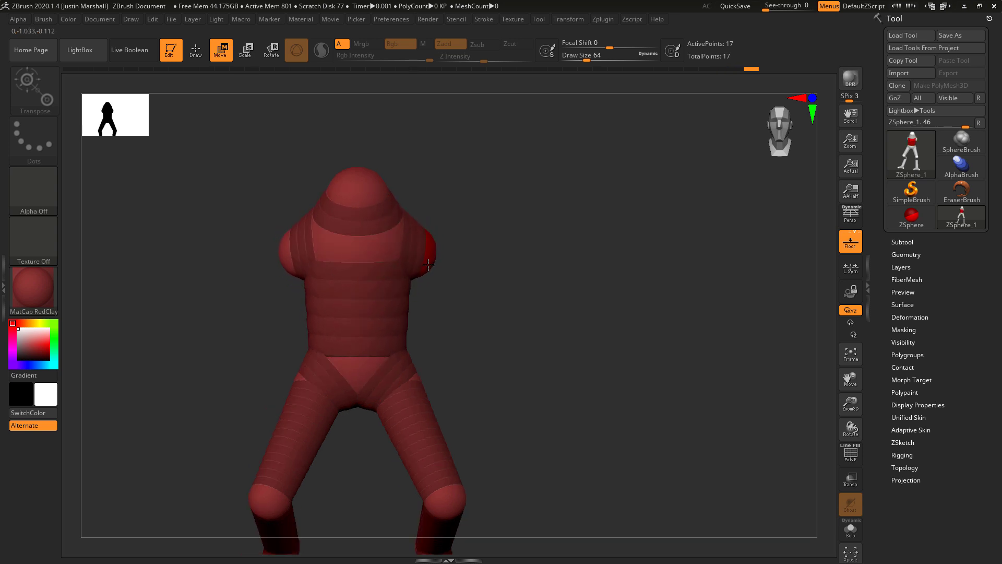
mouse_move(493, 291)
left_mouse_down("shift")
mouse_move(519, 295)
mouse_move(510, 288)
left_mouse_up("shift")
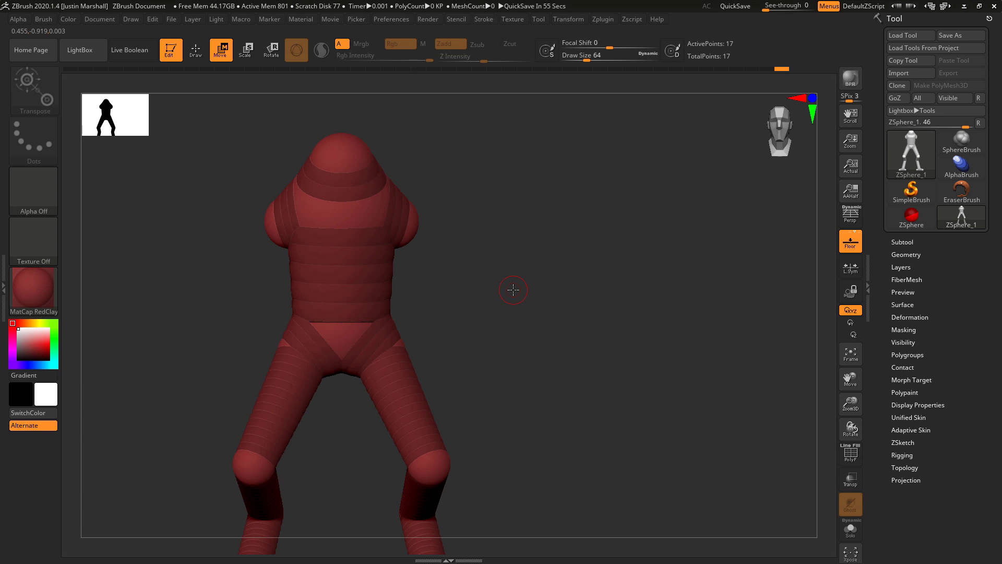
left_click_drag(517, 301, 520, 307)
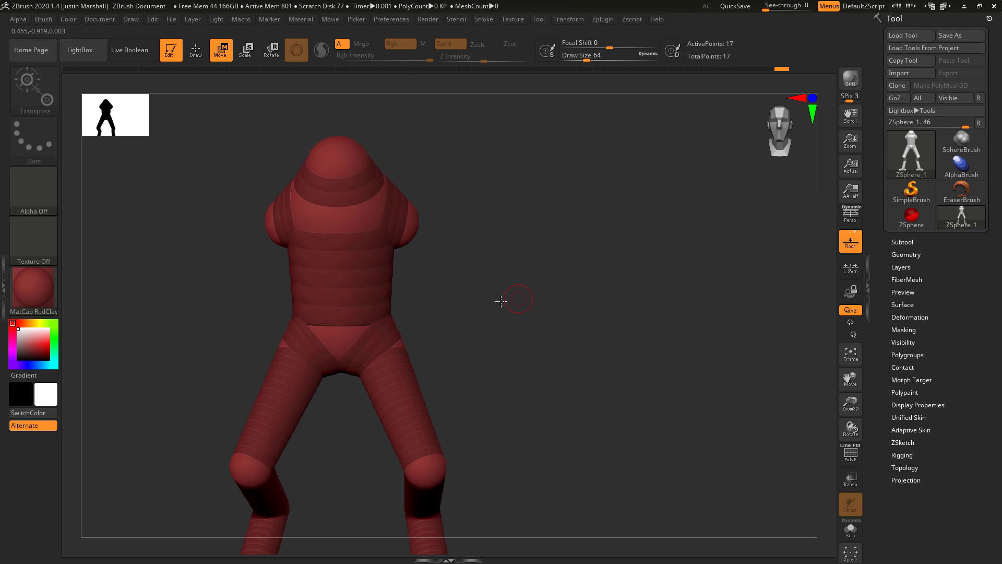
- Add a ZSphere to each shoulder and extend the pair down and outward to form the upper arms
left_click(196, 49)
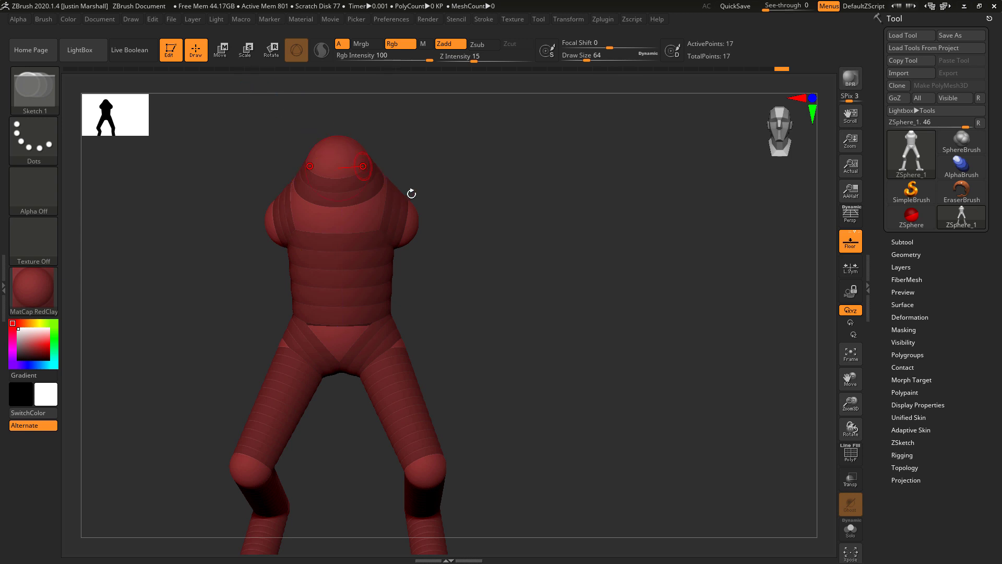
mouse_move(493, 246)
left_mouse_down()
mouse_move(473, 248)
mouse_move(474, 239)
left_mouse_up()
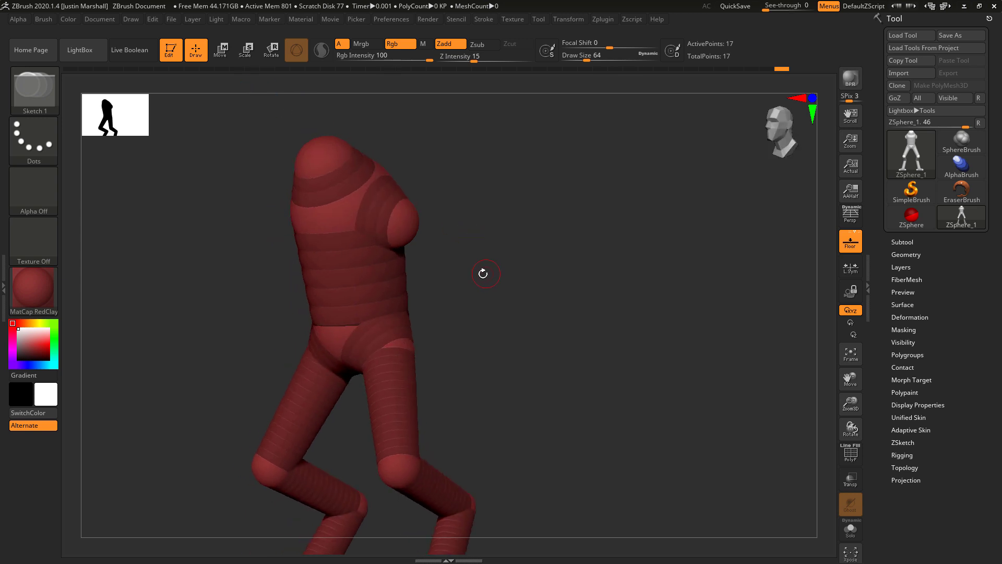
mouse_move(470, 283)
left_mouse_down()
mouse_move(405, 224)
mouse_move(414, 230)
left_mouse_up()
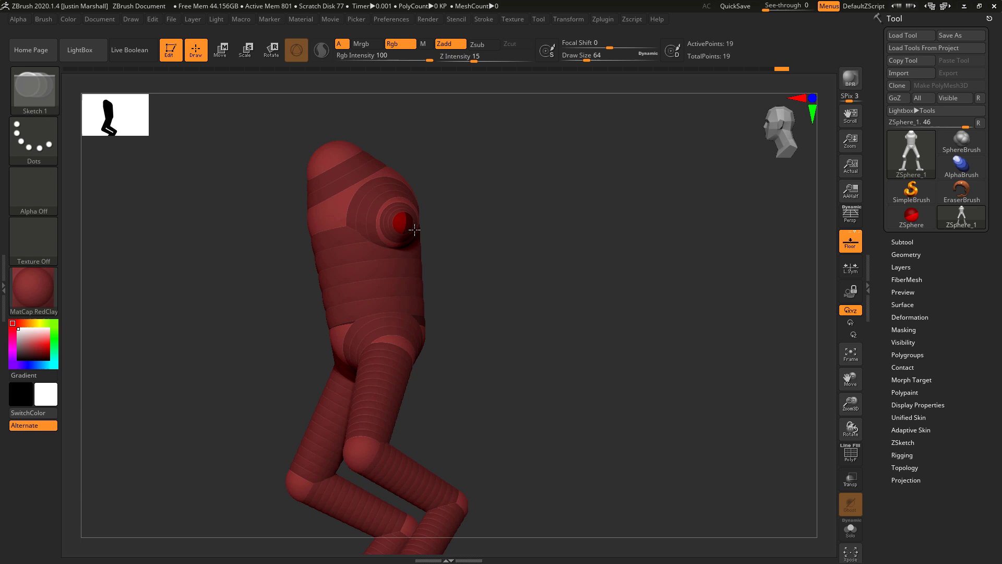
left_click(222, 53)
mouse_move(485, 274)
left_mouse_down()
mouse_move(509, 291)
mouse_move(459, 264)
left_mouse_up()
mouse_move(438, 232)
left_mouse_down()
mouse_move(457, 260)
mouse_move(437, 257)
mouse_move(478, 279)
mouse_move(495, 304)
mouse_move(469, 298)
left_mouse_up()
- Move the elbow ZSpheres down and backward in the side view
left_click_drag(541, 343, 483, 345)
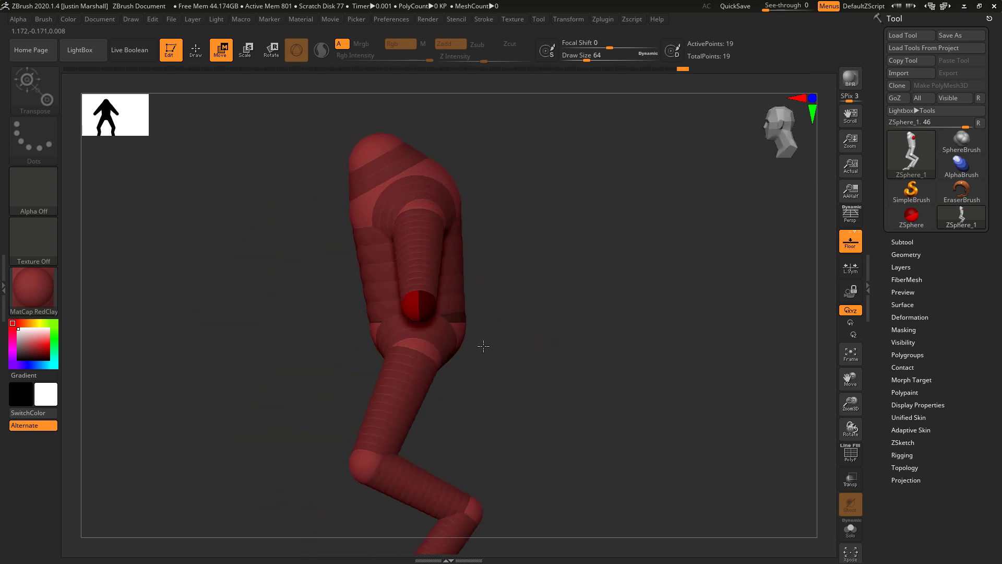
left_click_drag(418, 308, 439, 325)
left_click_drag(542, 324, 581, 324, "shift")
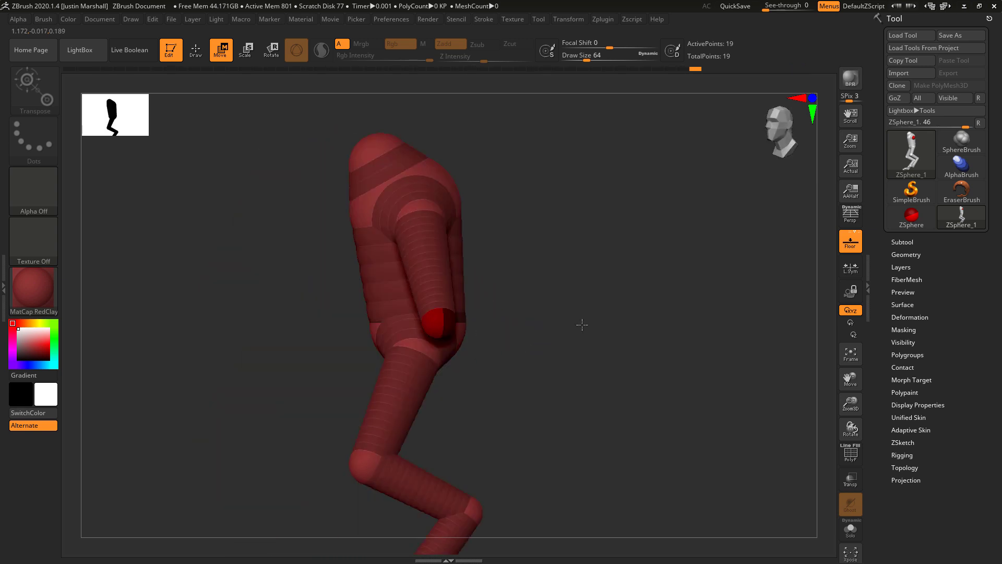
left_click_drag(503, 340, 406, 315)
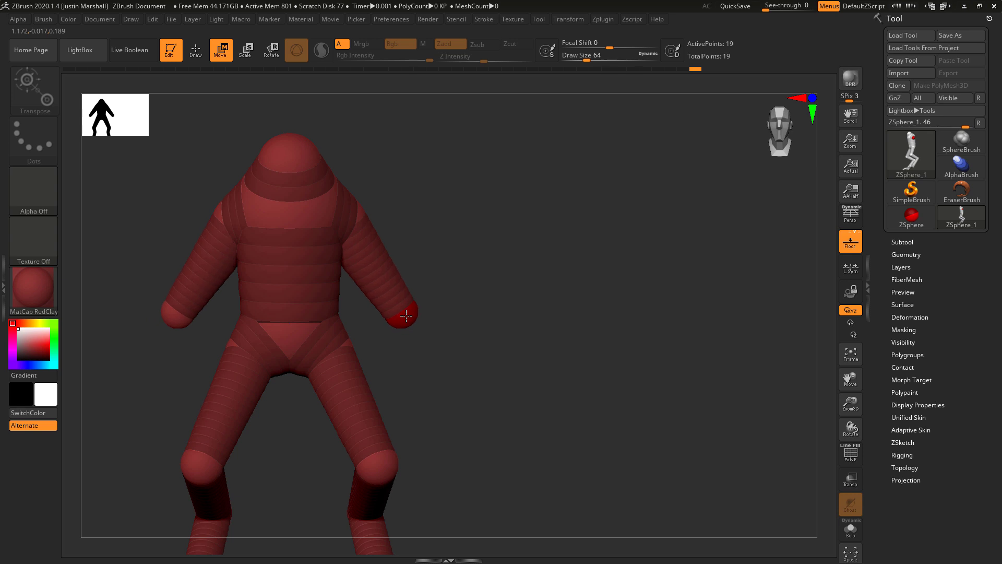
- Add a ZSphere to each elbow, extend it downward to form the forearms, and raise the elbows slightly
key("q")
left_click_drag(531, 281, 497, 291)
mouse_move(411, 323)
left_mouse_down()
mouse_move(430, 337)
mouse_move(374, 404)
mouse_move(368, 420)
mouse_move(374, 431)
mouse_move(381, 423)
left_mouse_up()
key("w")
left_click_drag(472, 415, 552, 406)
left_click_drag(399, 308, 402, 294)
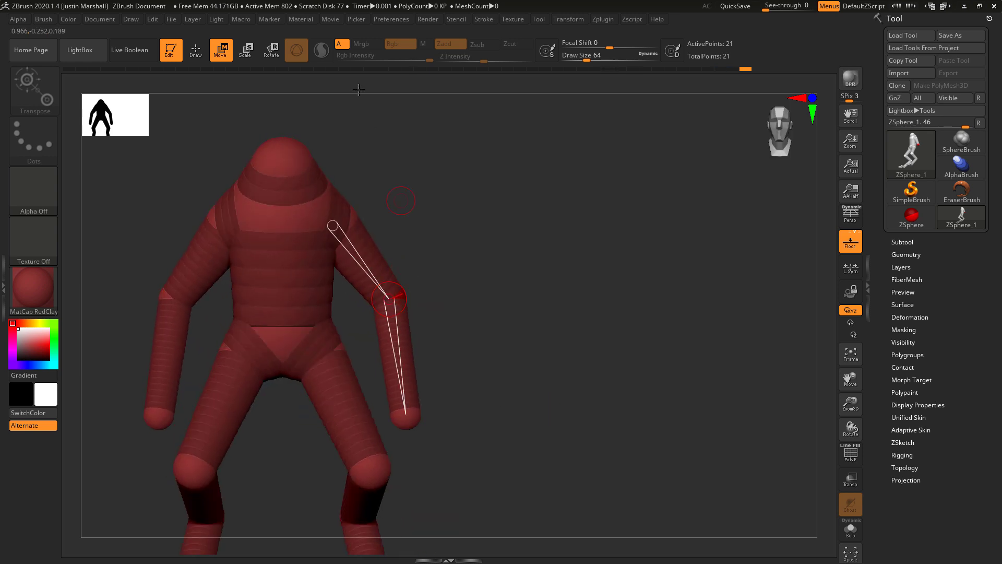
- Adjust the shoulder ZSpheres by shifting them slightly upward, and swing the wrist ZSpheres outward
left_click(247, 50)
left_click_drag(374, 188, 307, 148)
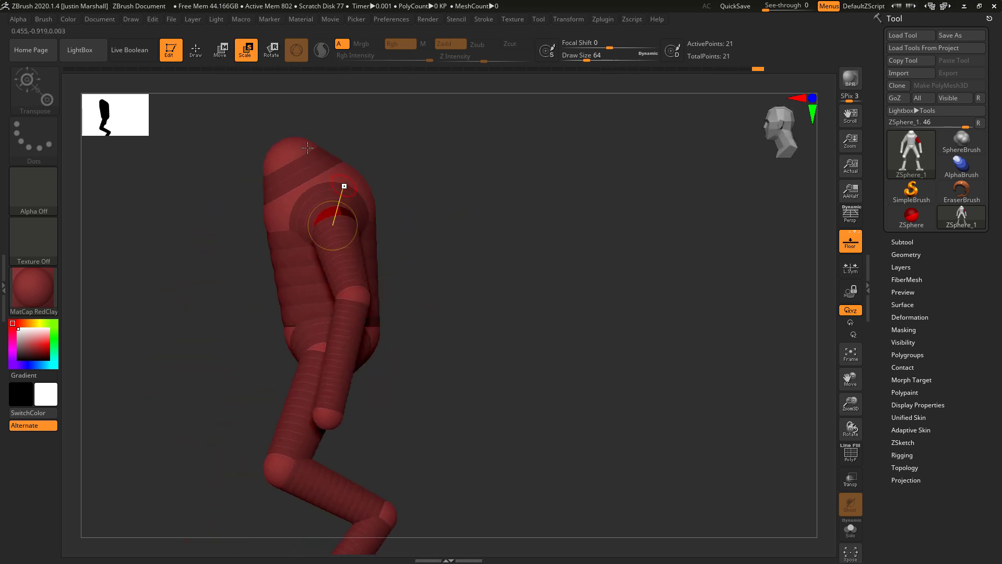
left_click(219, 50)
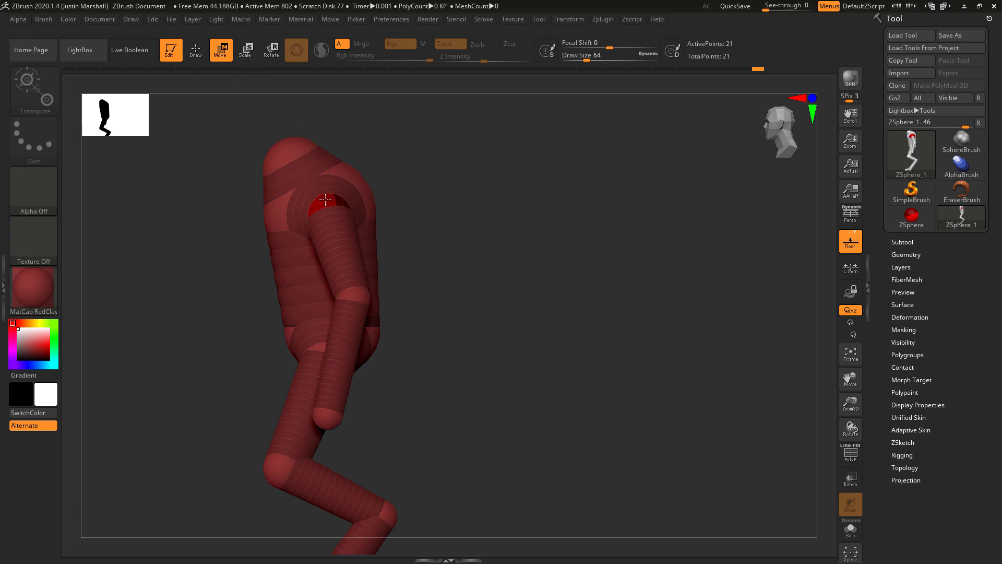
left_click_drag(448, 271, 448, 353)
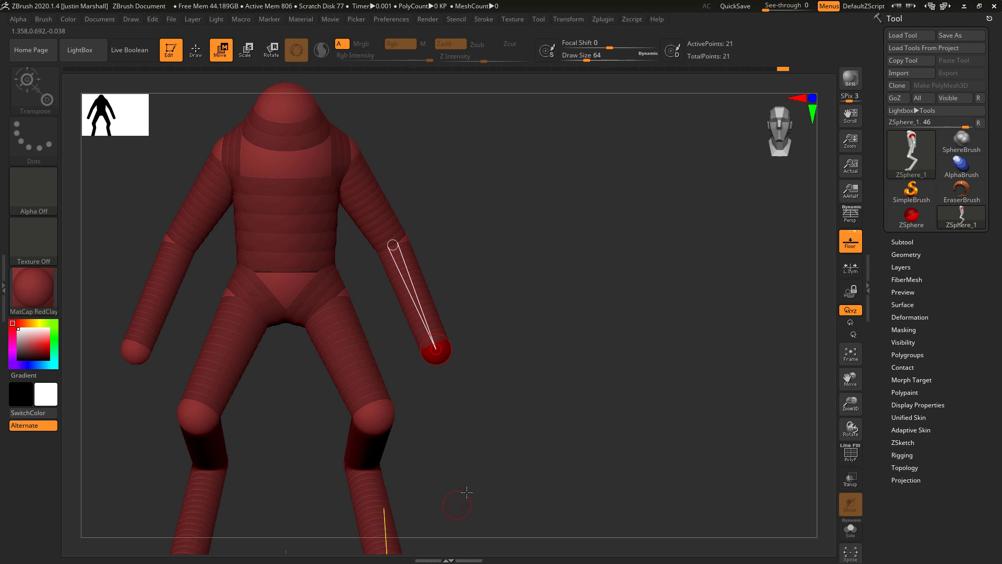
- Add a ZSphere to the underside of each wrist and extend it downward to form the first finger
left_click_drag(502, 442, 493, 371, "alt")
left_click_drag(556, 359, 272, 162)
left_click(196, 51)
mouse_move(505, 297)
left_mouse_down("alt")
mouse_move(527, 315)
mouse_move(475, 271)
left_mouse_up("alt")
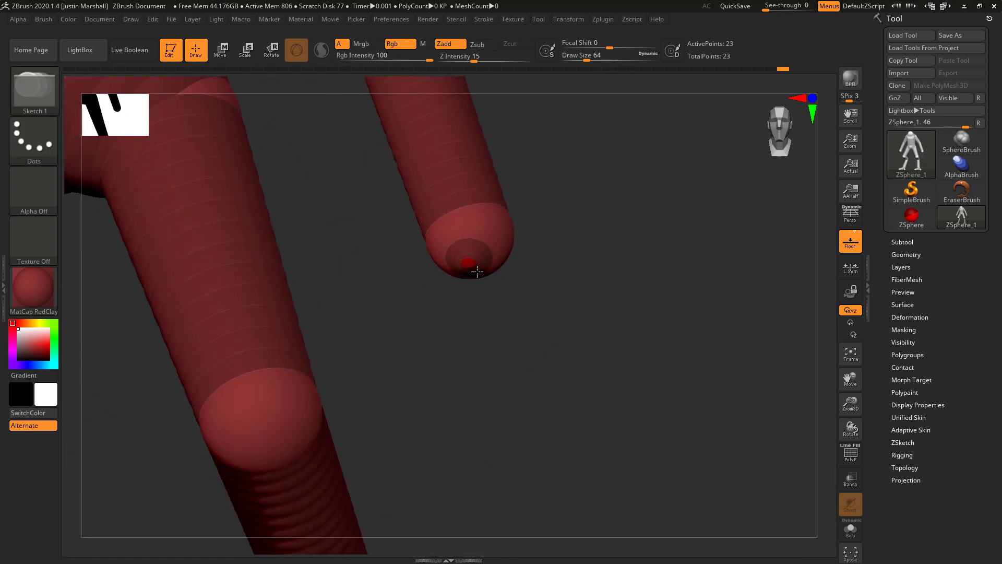
left_click(221, 50)
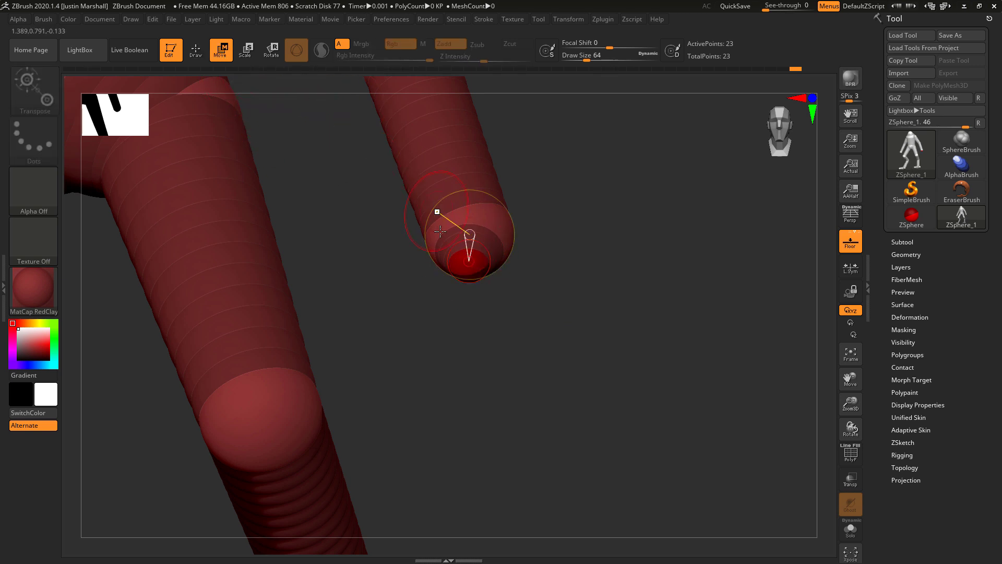
left_click_drag(440, 232, 447, 336)
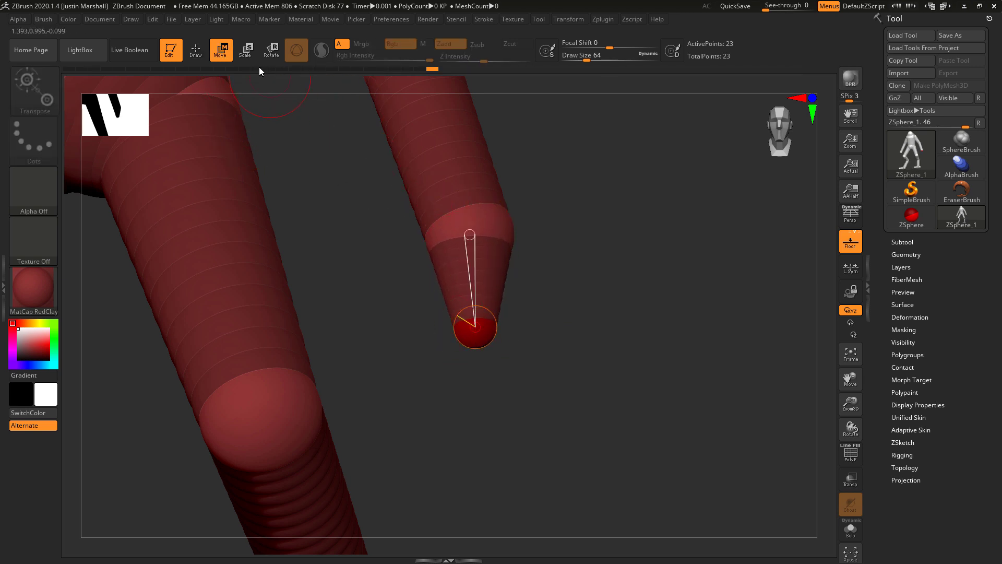
- Add a second finger ZSphere on the outer side of each hand, extend it, and scale down its tip
key("q")
left_click_drag(505, 237, 481, 190)
key("w")
left_click_drag(517, 244, 460, 353)
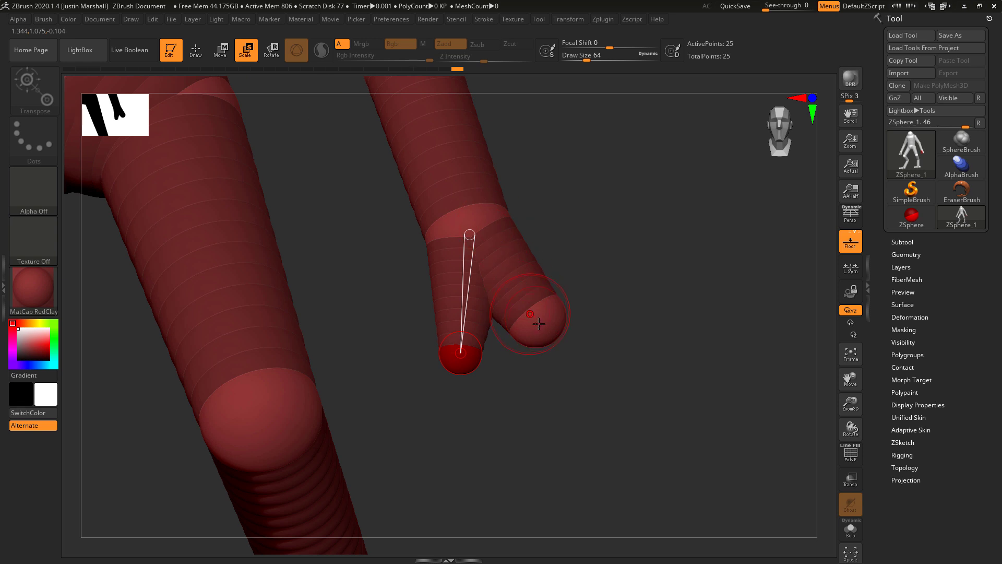
left_click_drag(539, 324, 530, 348)
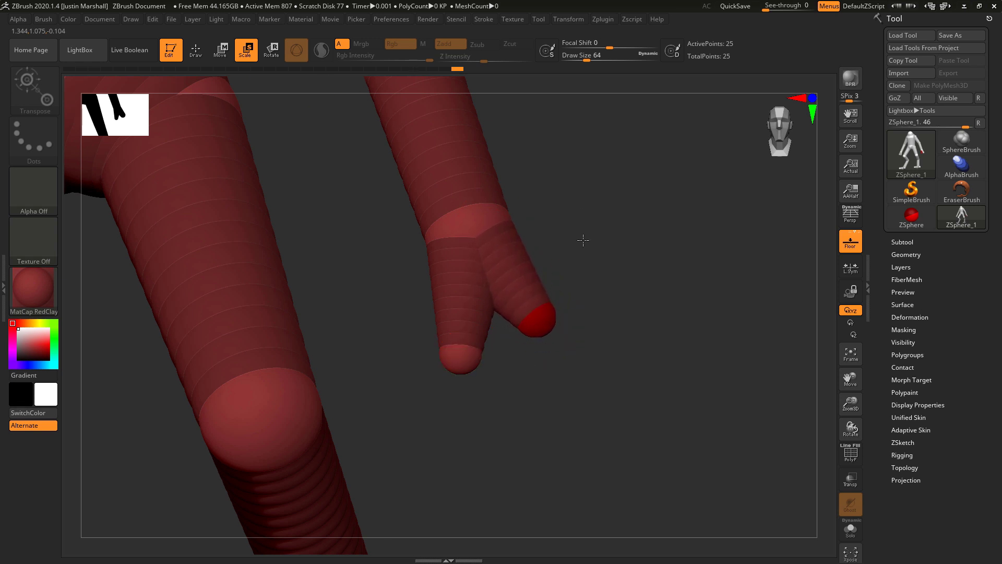
- Add a third ZSphere on the inner side of each hand and pull it out to start another finger
mouse_move(614, 282)
left_mouse_down()
mouse_move(628, 273)
mouse_move(614, 273)
left_mouse_up()
left_click(222, 52)
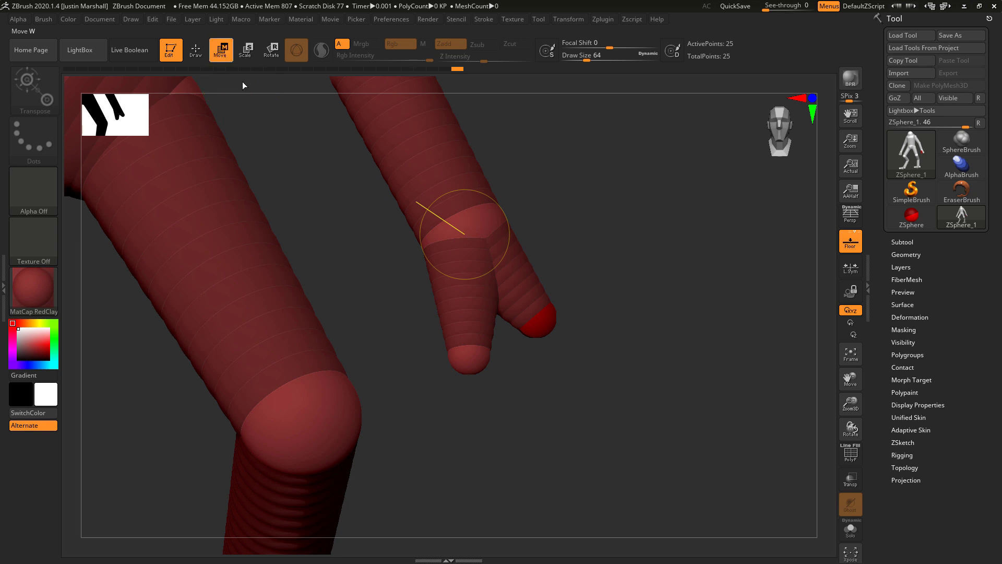
left_click(436, 240)
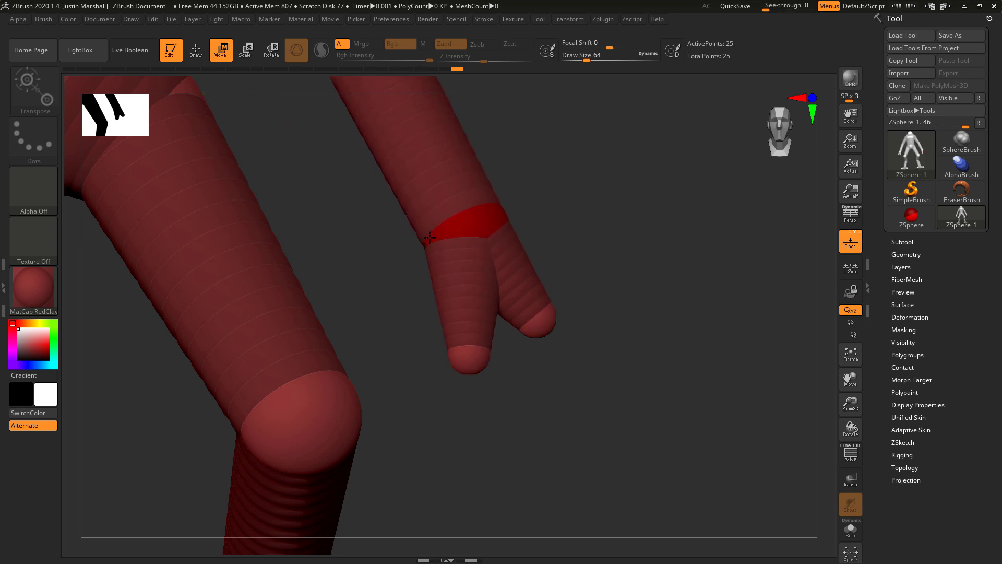
key("q")
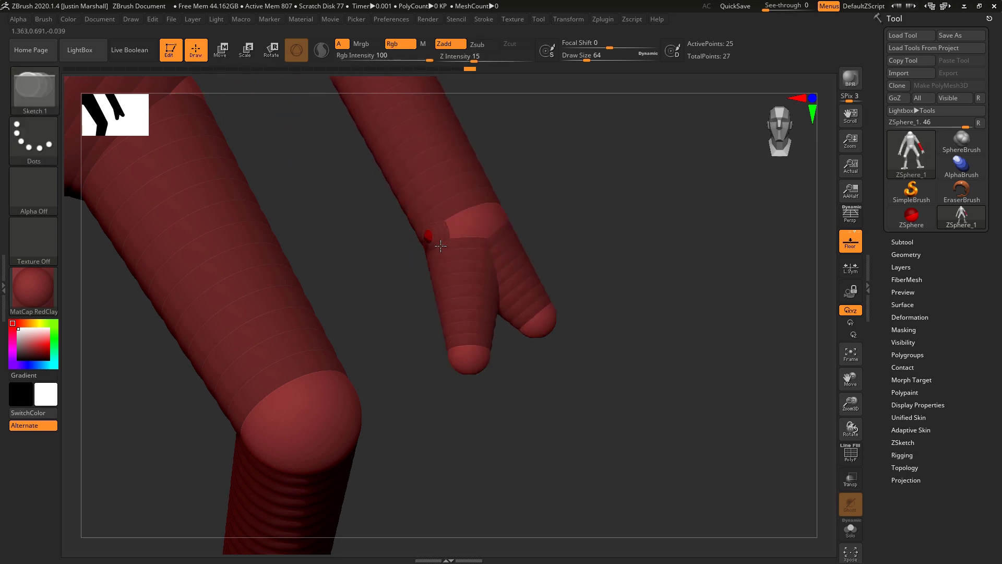
left_click_drag(431, 236, 454, 250)
key("w")
left_click_drag(519, 210, 596, 200)
left_click_drag(419, 250, 426, 259)
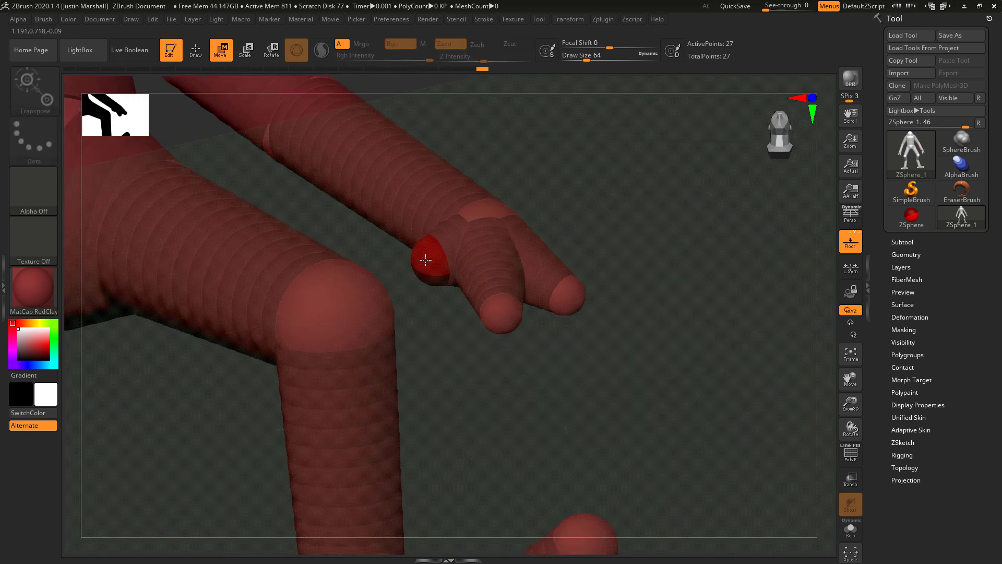
- Add a second segment to the inner finger of each hand, extend it downward, and reposition its joint and tip
left_click_drag(627, 239, 633, 282)
key("q")
mouse_move(416, 270)
left_mouse_down()
mouse_move(427, 275)
mouse_move(430, 338)
left_mouse_up()
left_click(228, 59)
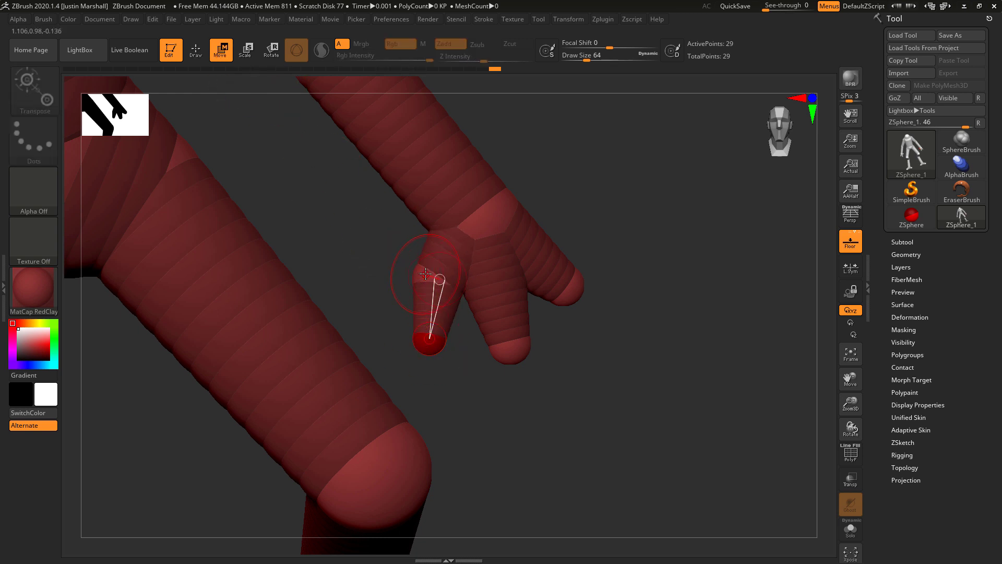
left_click_drag(418, 262, 416, 259)
left_click_drag(536, 442, 493, 373)
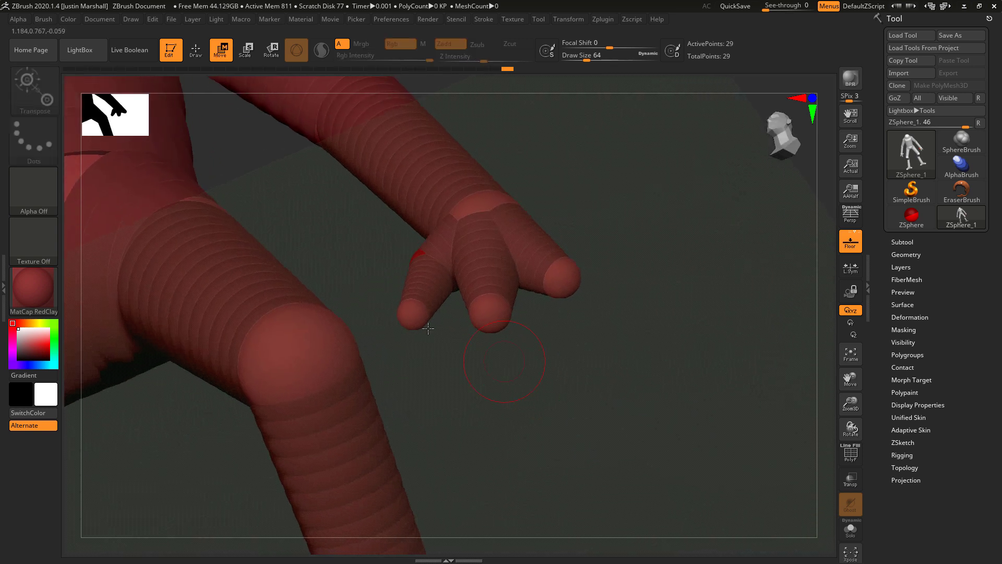
left_click_drag(412, 316, 429, 344)
- Add a second segment to the tip of each middle finger and extend it downward to lengthen the finger
mouse_move(584, 412)
left_mouse_down()
mouse_move(602, 434)
mouse_move(497, 342)
left_mouse_up()
key("q")
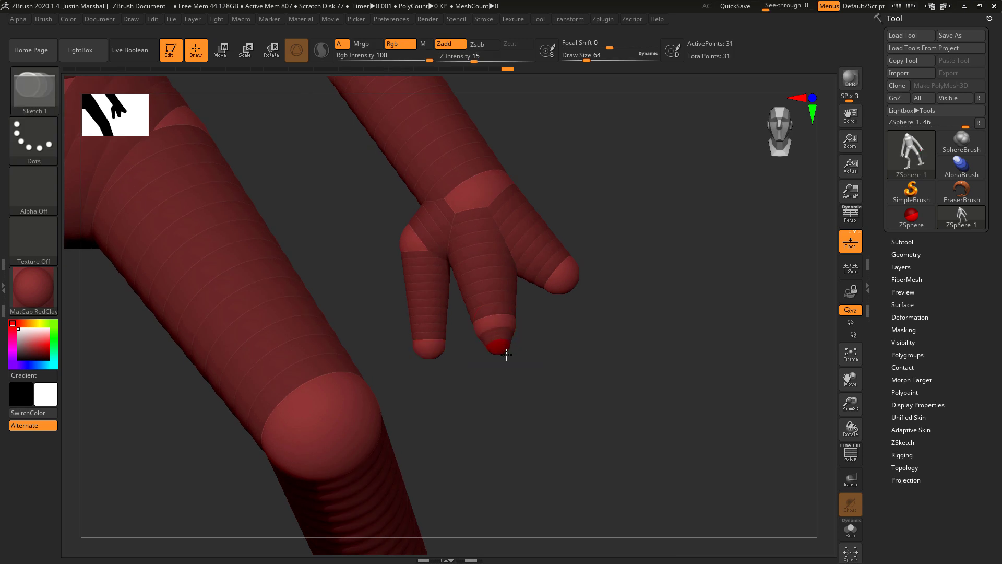
left_click(225, 52)
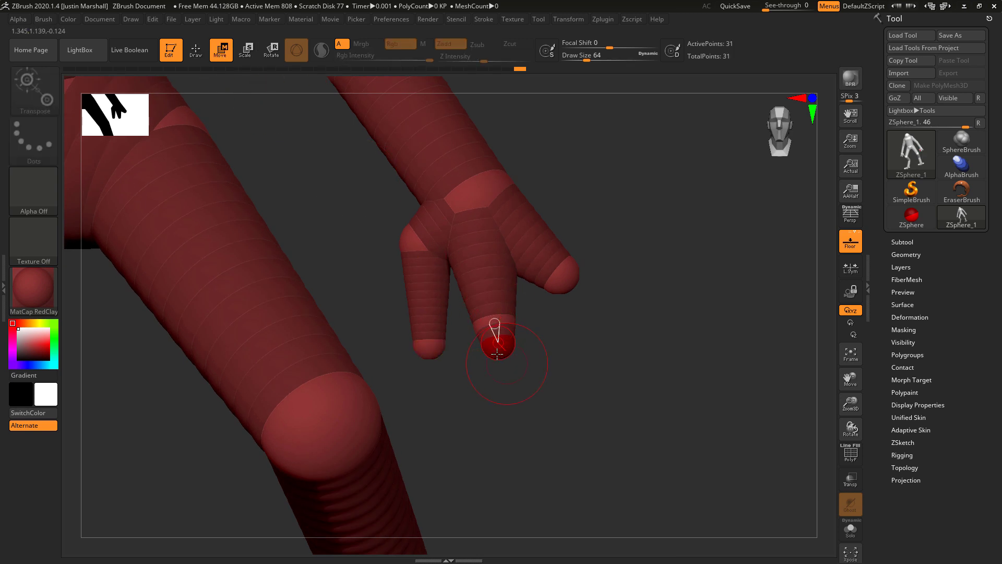
left_click_drag(496, 353, 523, 394)
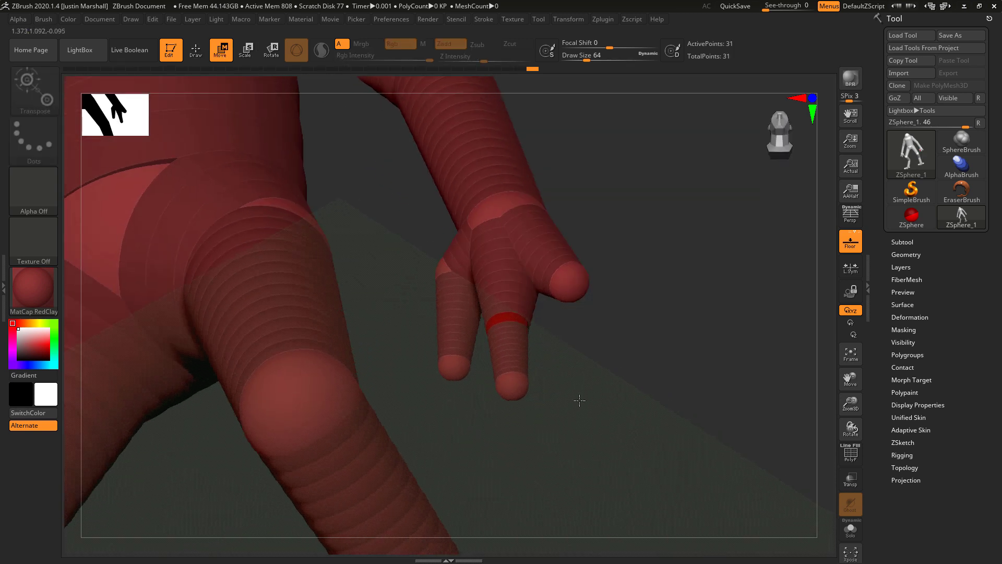
left_click_drag(512, 384, 525, 404)
left_click_drag(590, 399, 572, 433)
left_click_drag(519, 409, 533, 405)
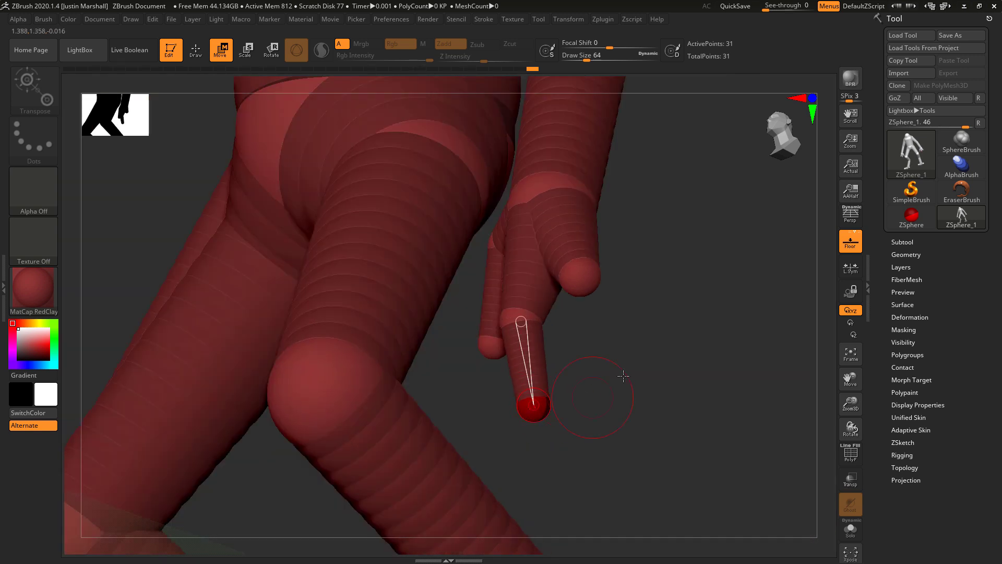
- Add a second segment to the tip of each outer finger, extend it outward and downward, and adjust its joint
left_click_drag(623, 375, 670, 394)
left_click(196, 50)
mouse_move(642, 305)
left_mouse_down()
mouse_move(593, 289)
mouse_move(629, 362)
left_mouse_up()
key("w")
left_click_drag(585, 279, 588, 290)
left_click_drag(665, 294, 662, 346)
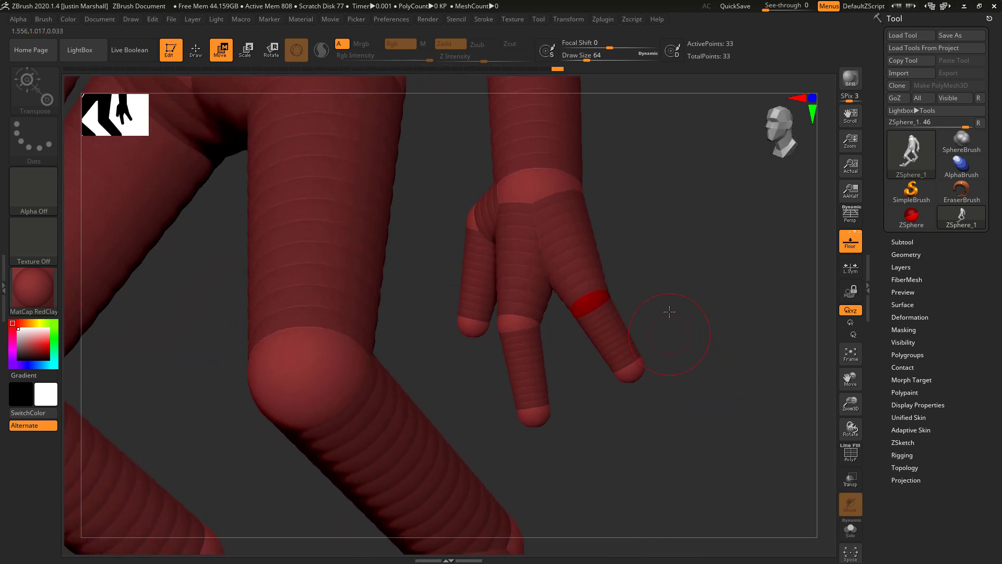
- Lengthen the middle, outer and inner fingers of both hands by scaling their finger segments
left_click_drag(733, 318, 718, 335, "alt")
left_click(247, 52)
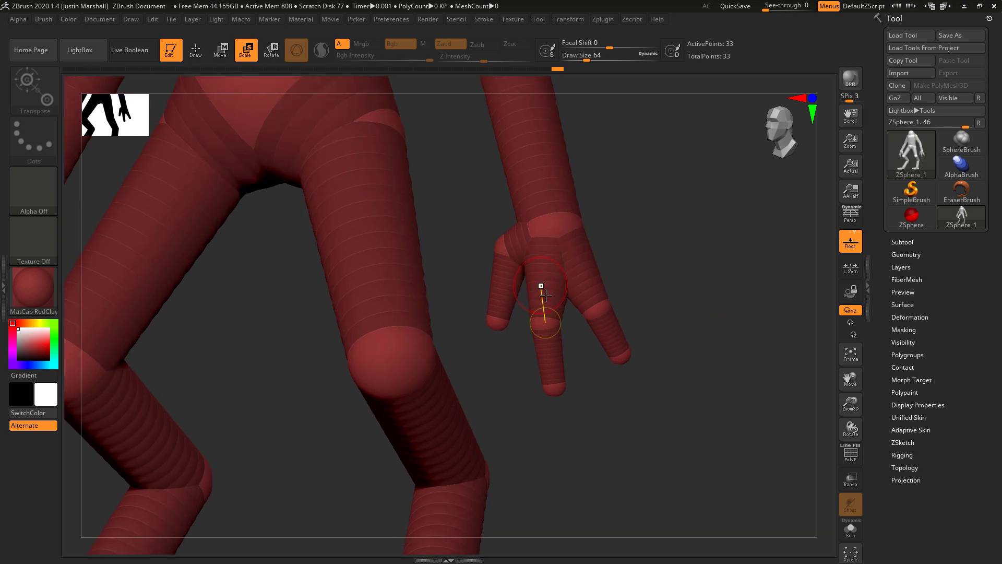
left_click_drag(545, 301, 544, 336)
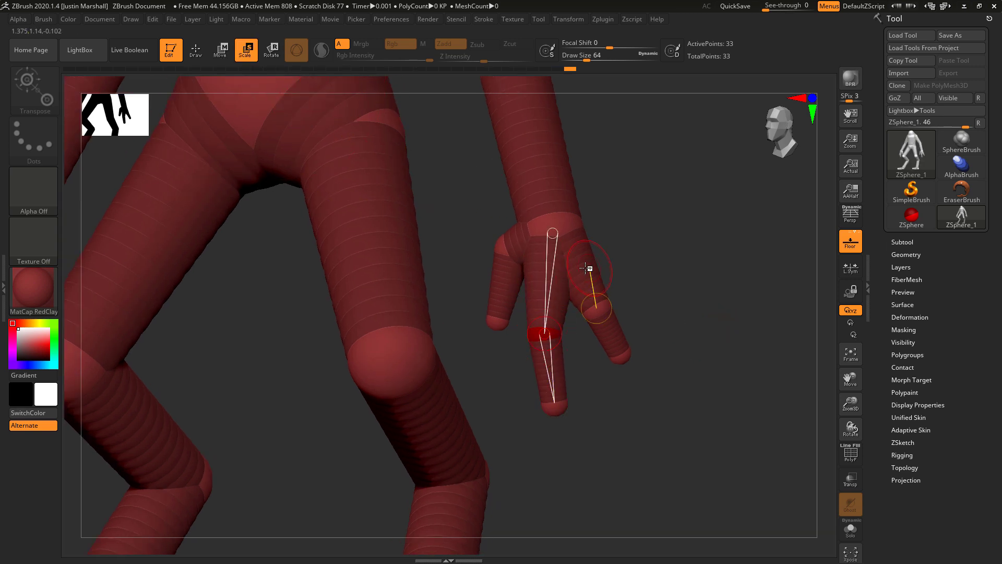
left_click_drag(589, 283, 598, 310)
left_click_drag(651, 256, 696, 258)
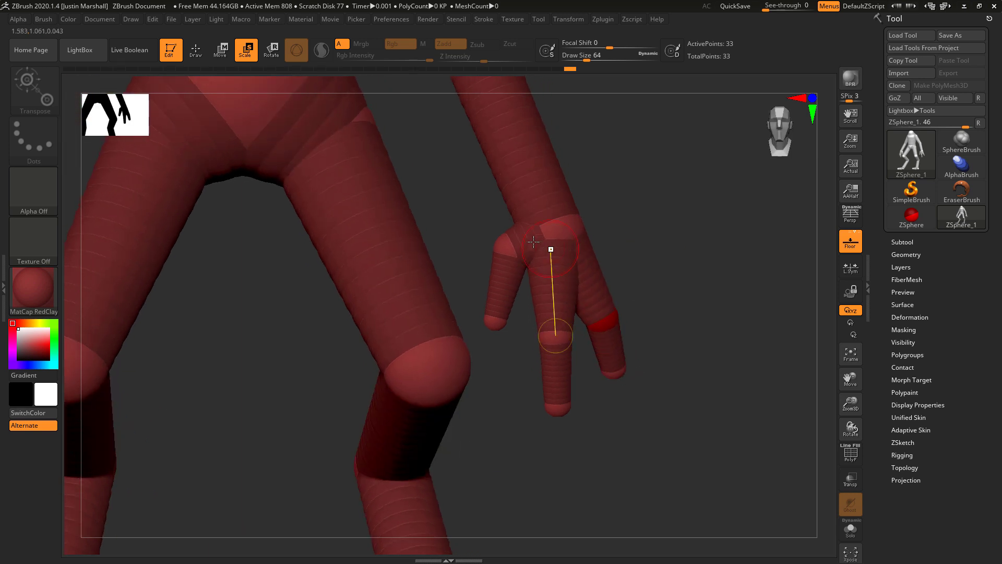
left_click_drag(524, 243, 527, 283)
left_click_drag(671, 305, 641, 309)
left_click_drag(623, 338, 624, 342)
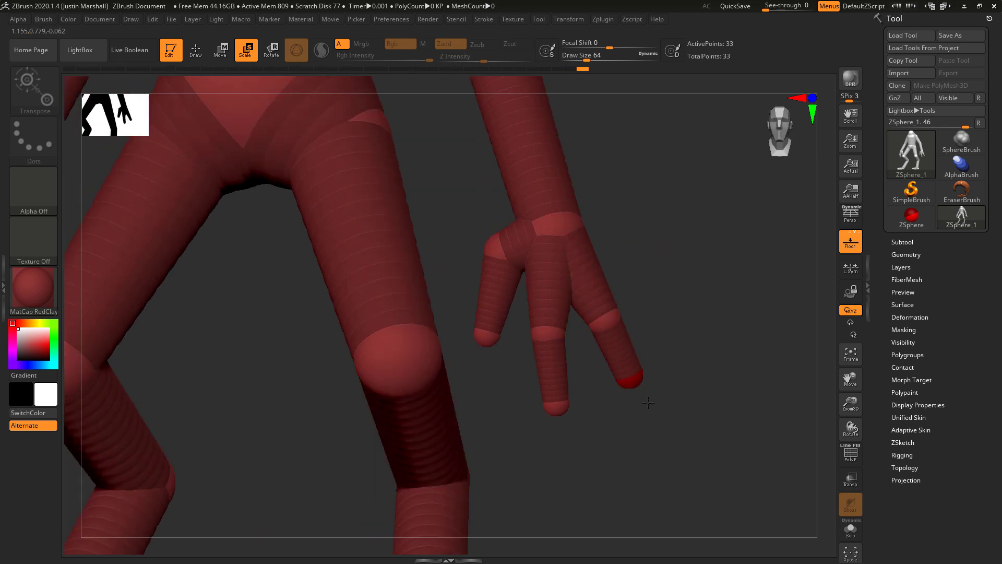
left_click_drag(556, 370, 566, 416)
left_click_drag(581, 463, 623, 326, "alt")
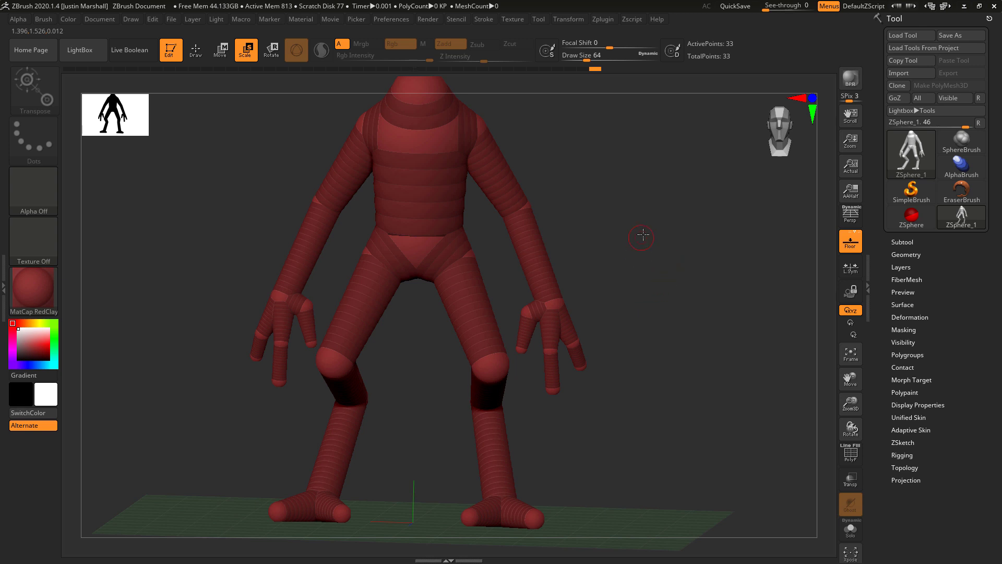
- Add a neck ZSphere at the top front of the torso and pull it upward and forward
left_click_drag(643, 235, 662, 306)
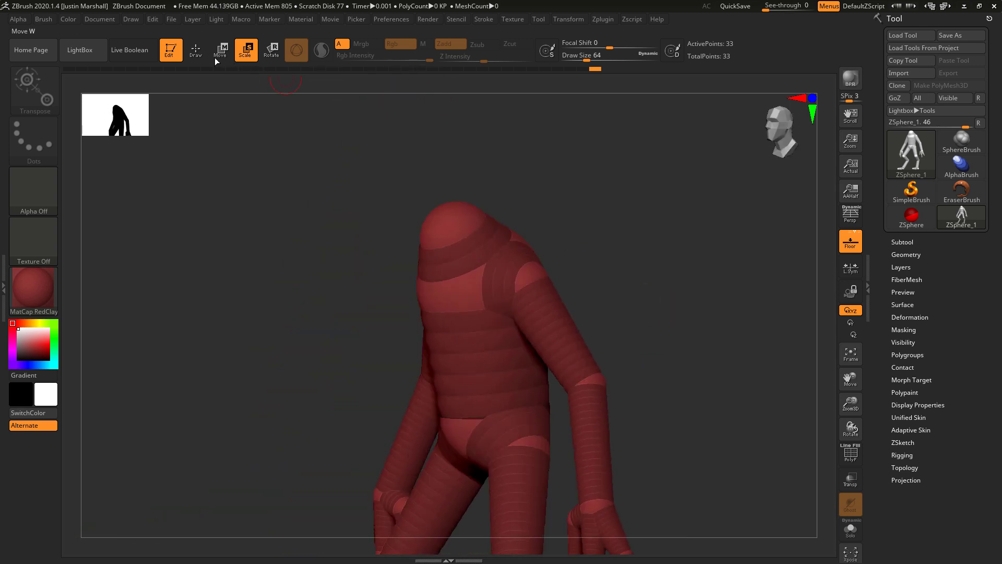
left_click(199, 53)
left_click_drag(579, 133, 596, 313, "alt")
left_click_drag(435, 222, 469, 227)
left_click(227, 55)
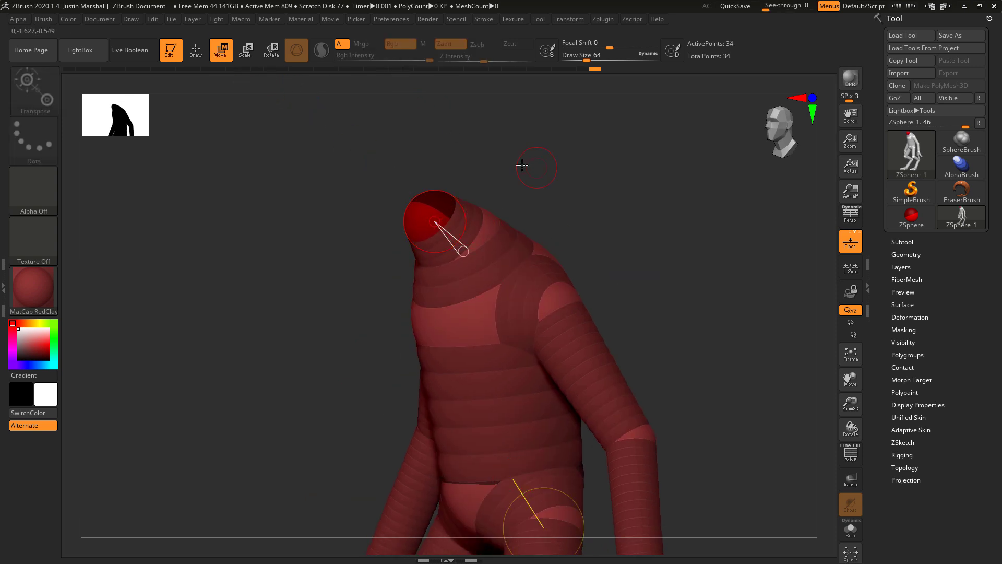
left_click_drag(523, 163, 495, 168, "shift")
left_click_drag(420, 201, 396, 177)
- Scale and reposition the joint at the base of the neck, and pull the neck tip back to shorten it
left_click(249, 56)
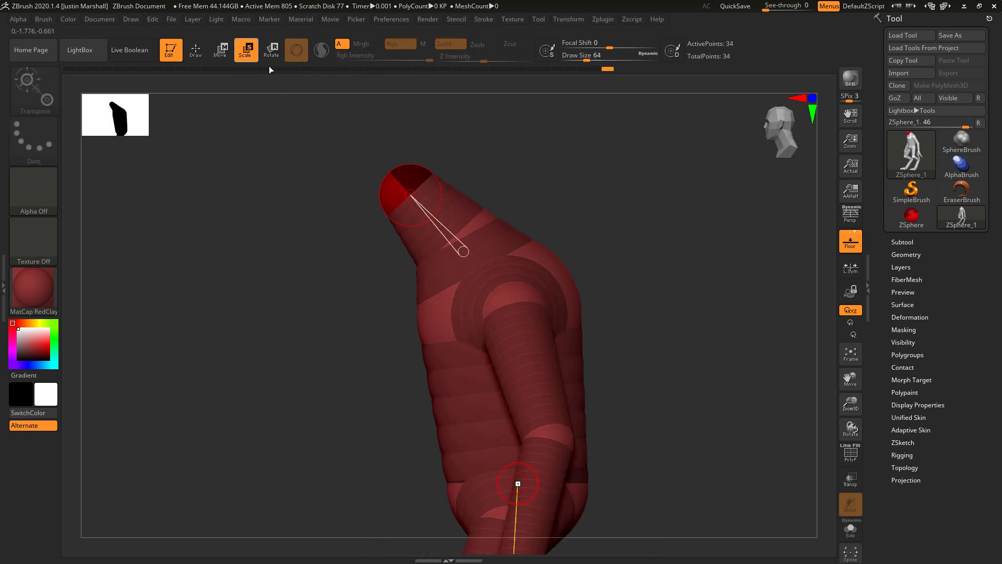
left_click_drag(480, 221, 476, 195)
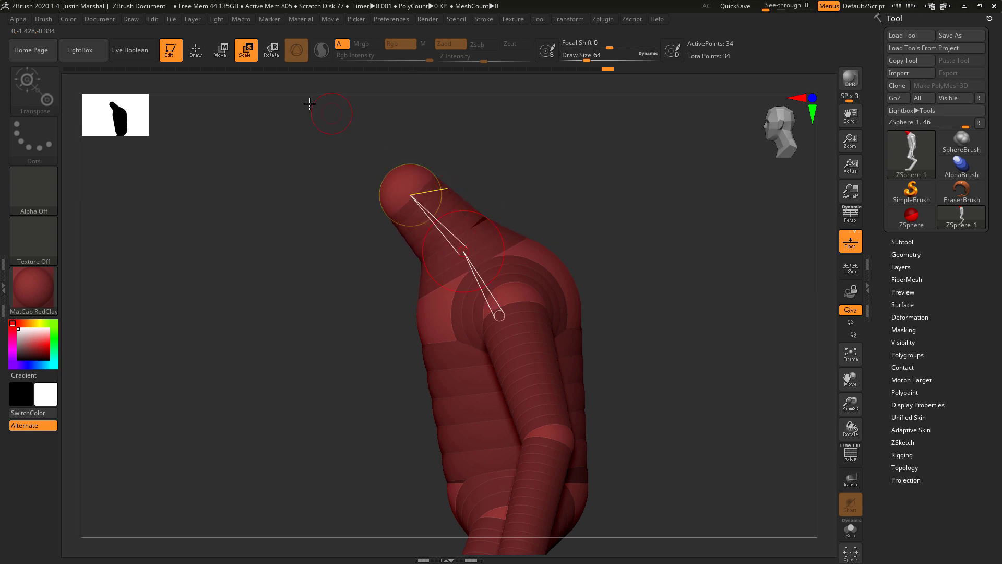
left_click(221, 49)
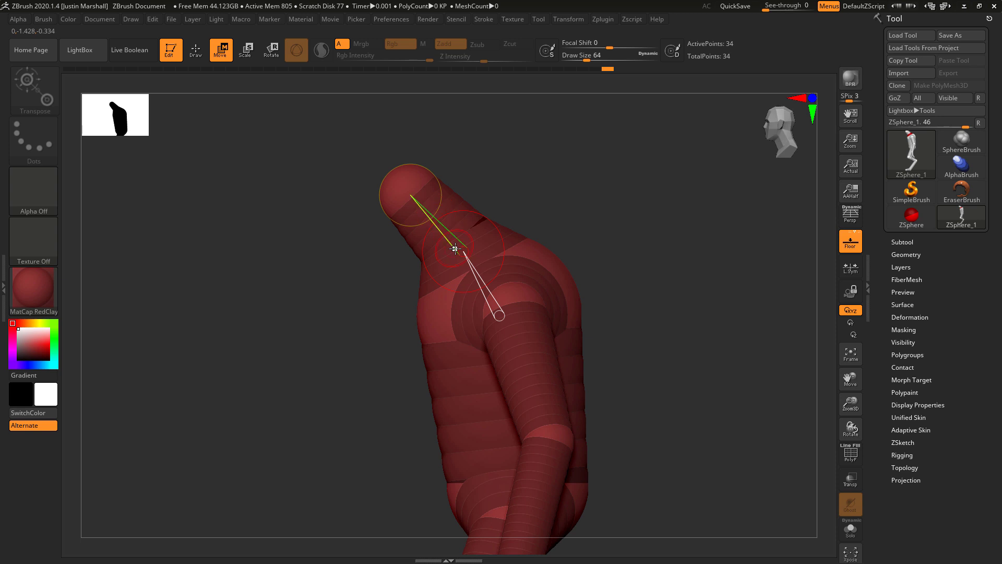
left_click_drag(467, 251, 459, 255)
left_click_drag(560, 221, 566, 221)
left_click_drag(395, 170, 424, 210)
- Add a ZSphere larger than the neck at the tip of the neck to form the head
left_click(196, 50)
left_click_drag(514, 194, 545, 194)
left_click(412, 210, "alt")
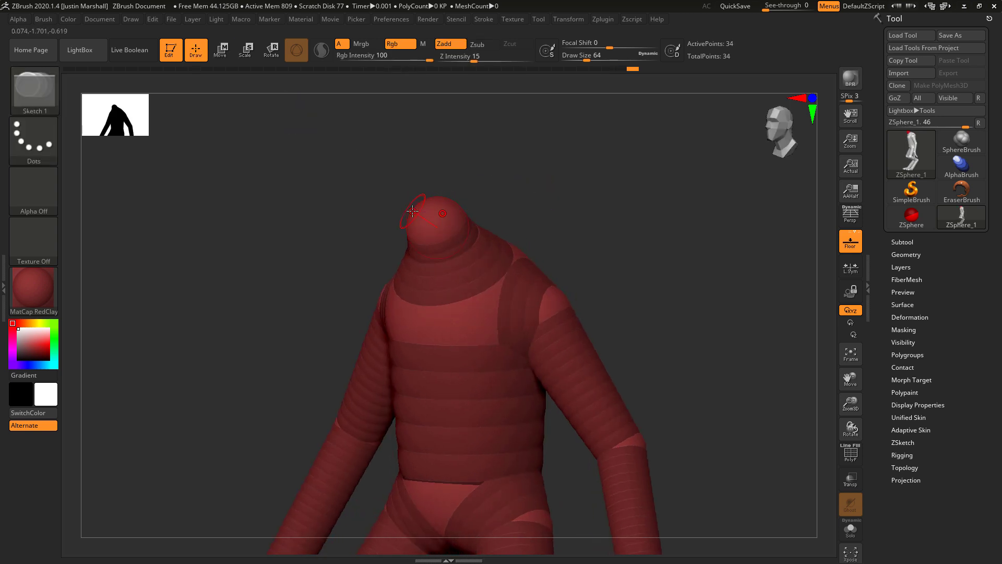
left_click_drag(426, 207, 447, 226)
left_click_drag(521, 205, 472, 204)
key("w")
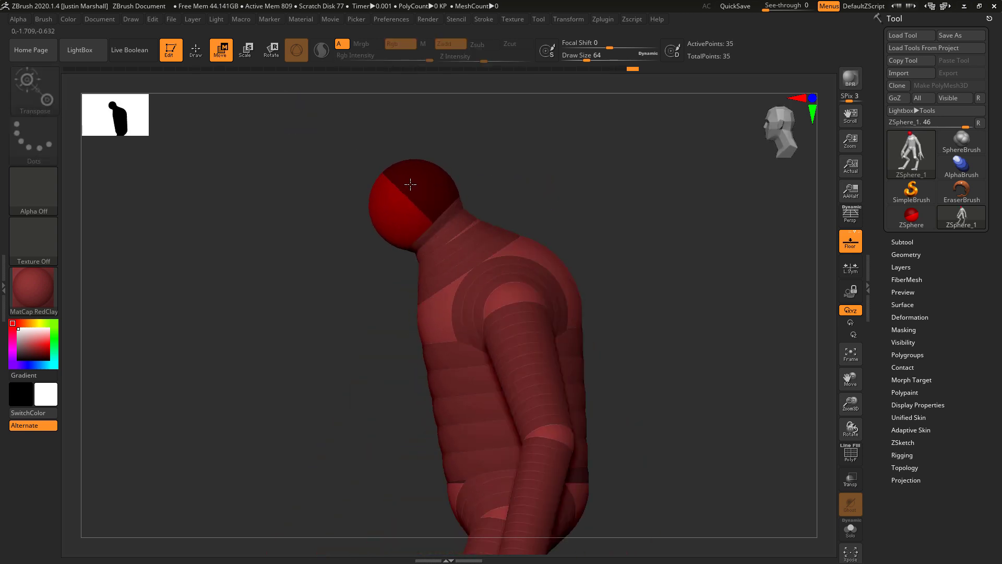
- Move the head ZSphere forward and up from the neck and scale it up
mouse_move(409, 183)
left_mouse_down()
mouse_move(372, 159)
mouse_move(437, 228)
left_mouse_up()
key("e")
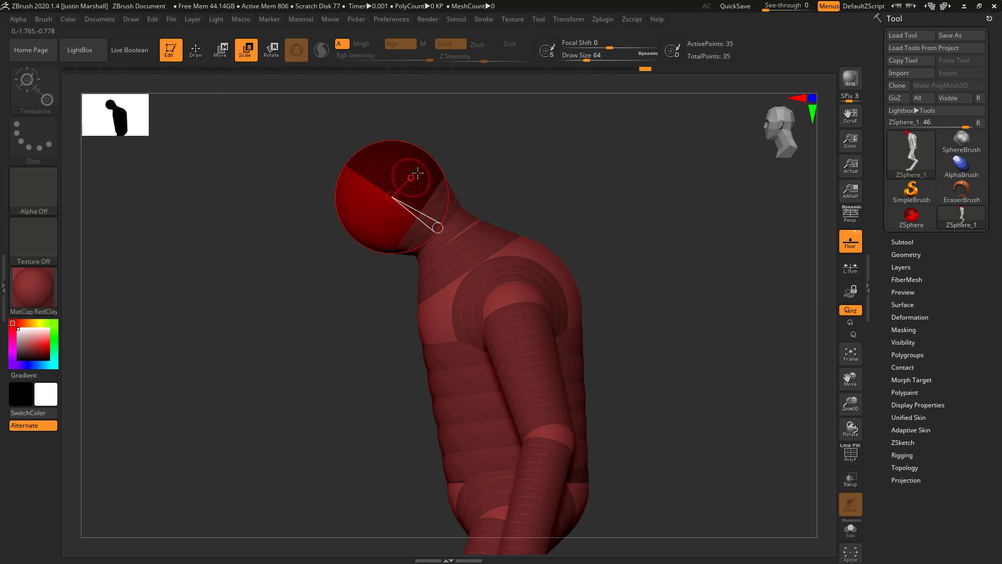
mouse_move(540, 208)
left_mouse_down()
mouse_move(592, 220)
mouse_move(600, 255)
mouse_move(537, 268)
mouse_move(569, 224)
left_mouse_up()
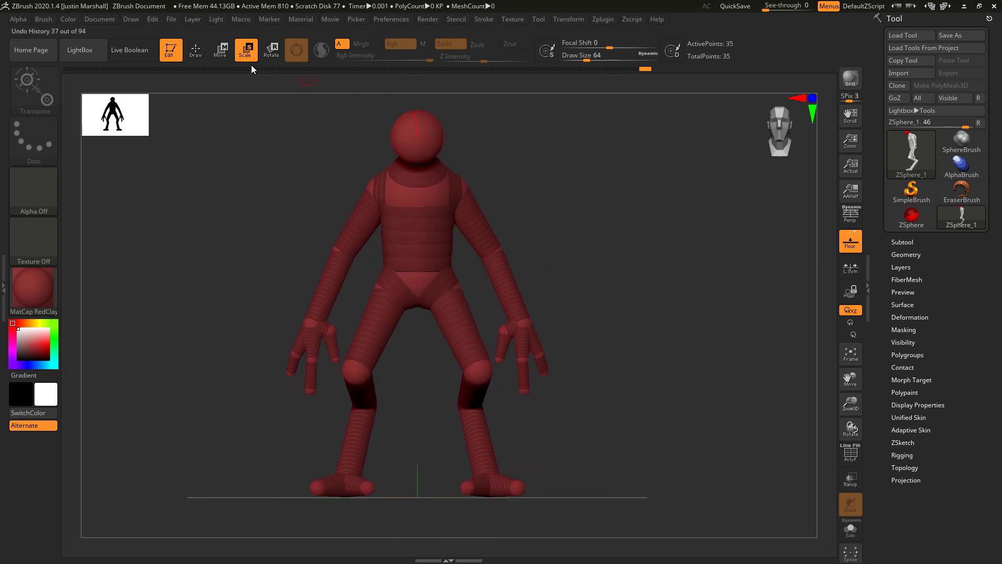
left_click_drag(415, 137, 453, 175)
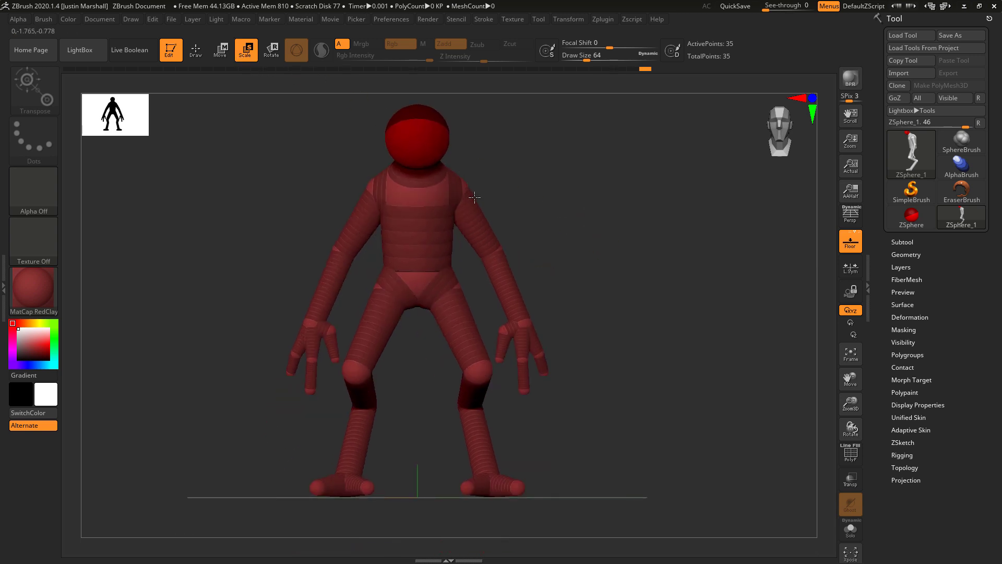
key("w")
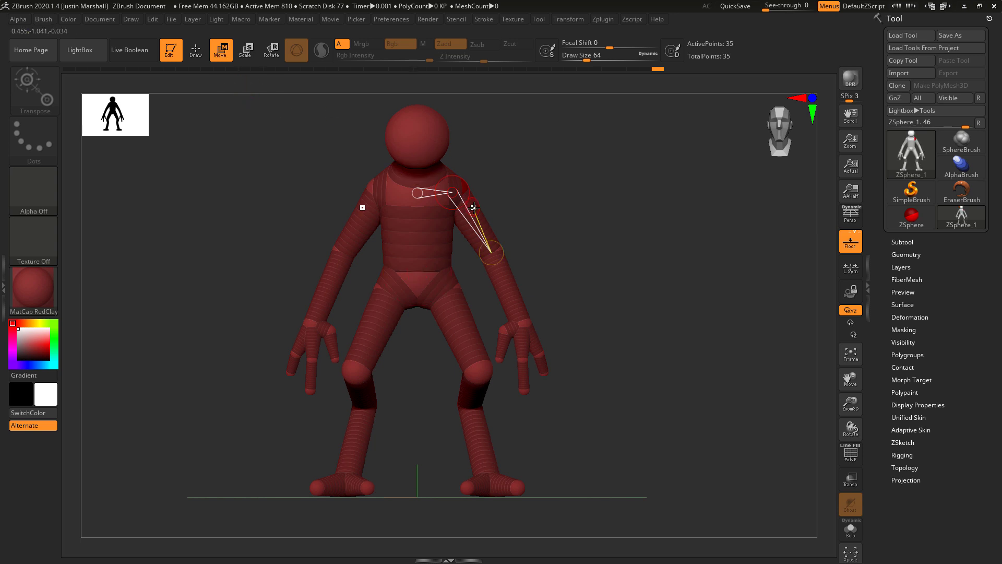
- Preview the figure's adaptive skin mesh and switch back to the ZSphere structure
left_click_drag(522, 225, 603, 278)
key("a")
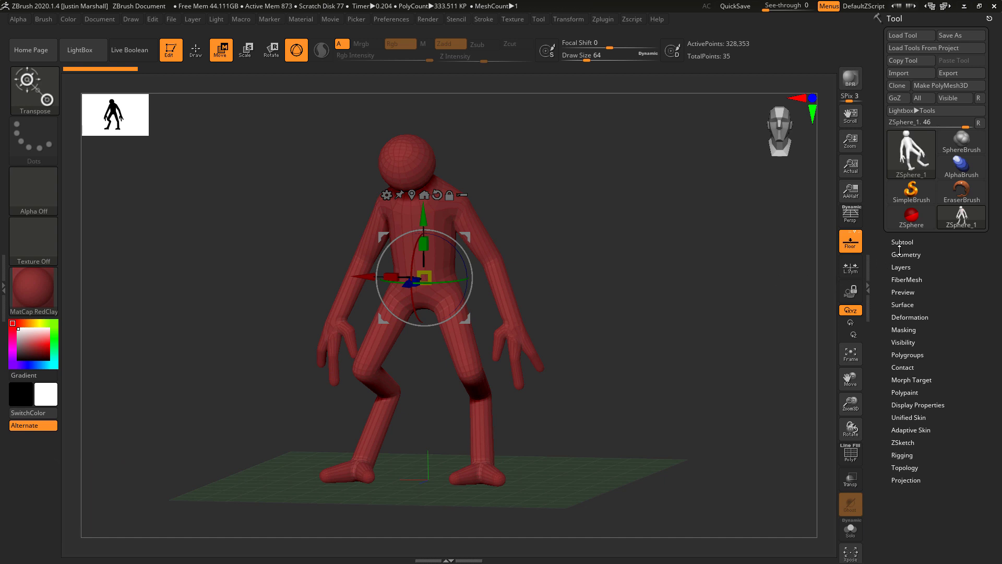
key("a")
key("a")
key("a")
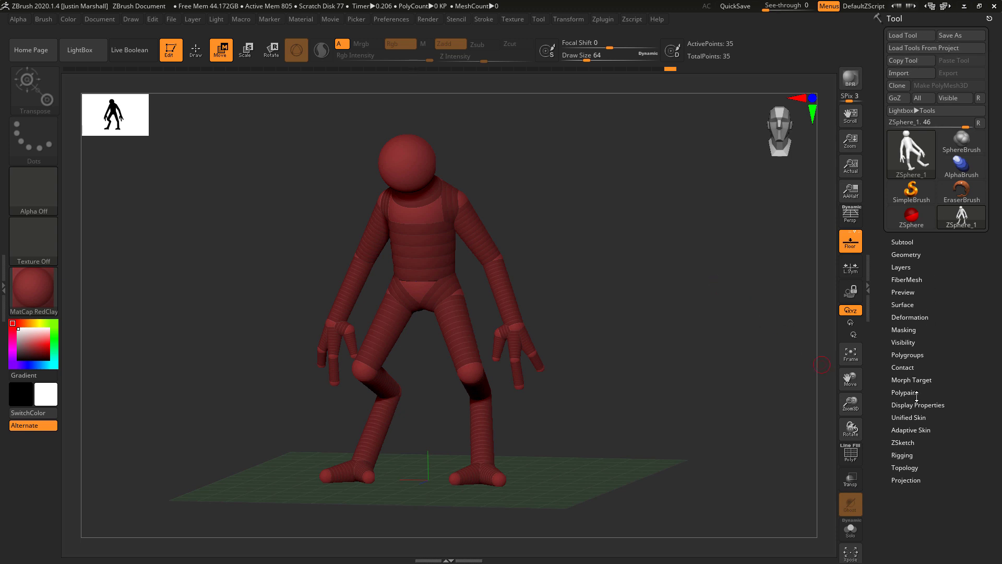
- Set the adaptive skin's DynaMesh resolution to 0 and preview the mesh
left_click(921, 430)
left_click_drag(883, 392, 883, 266)
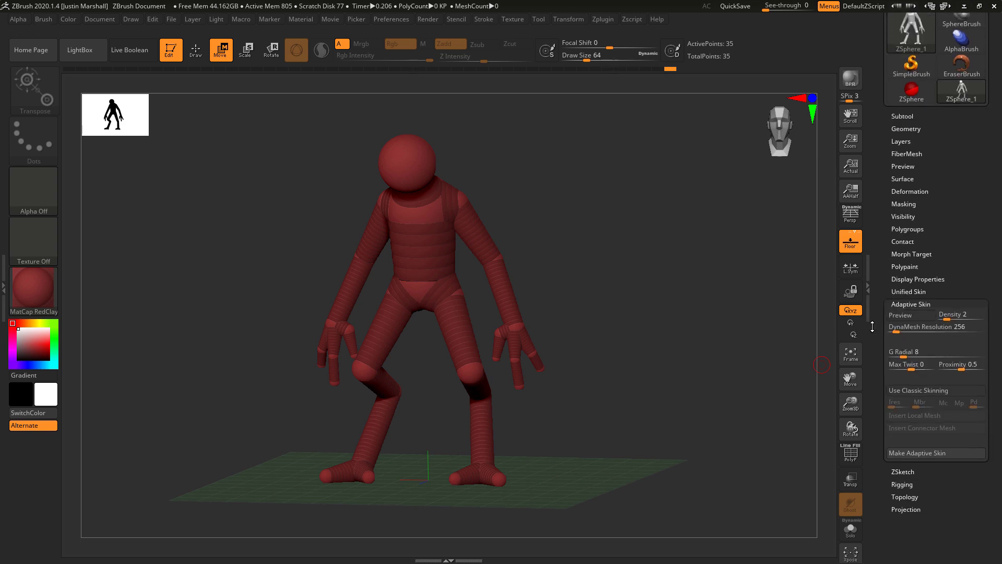
key("a")
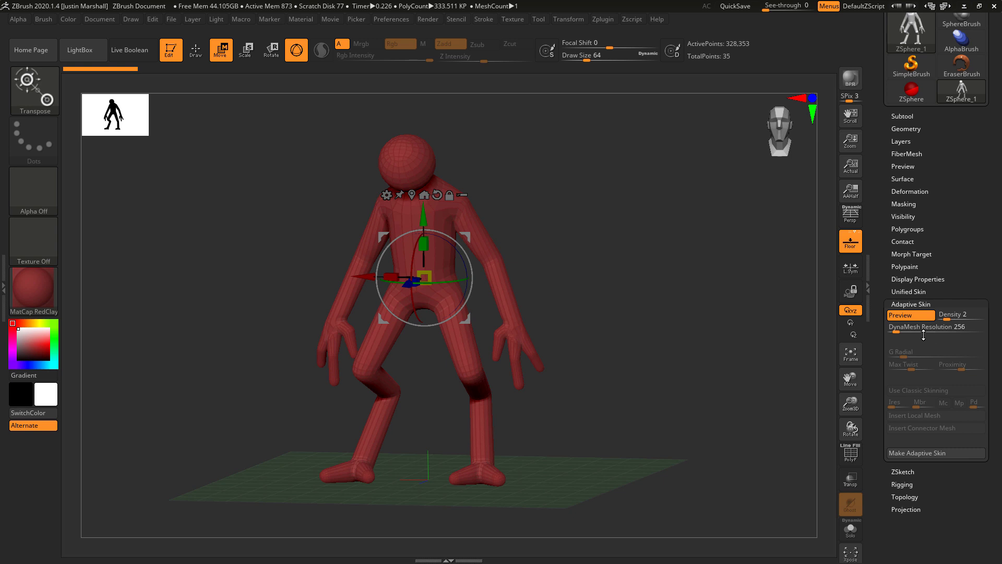
key("a")
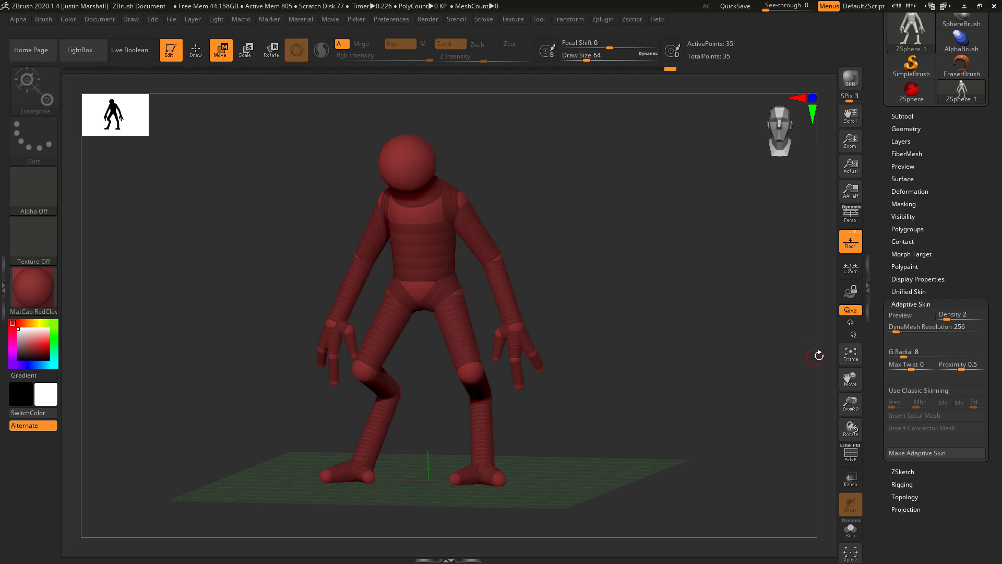
left_click_drag(894, 327, 884, 327)
key("a")
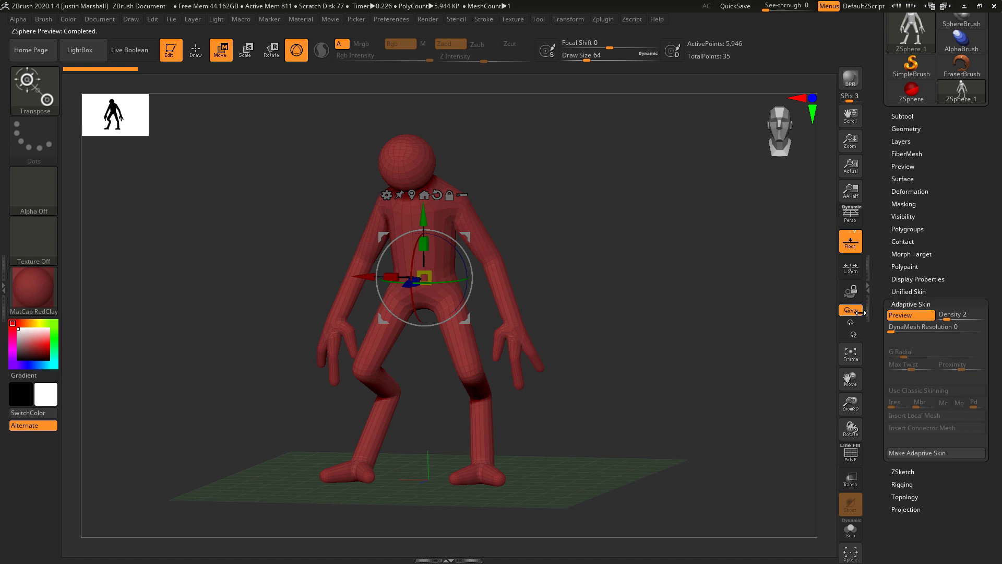
left_click_drag(645, 283, 670, 314)
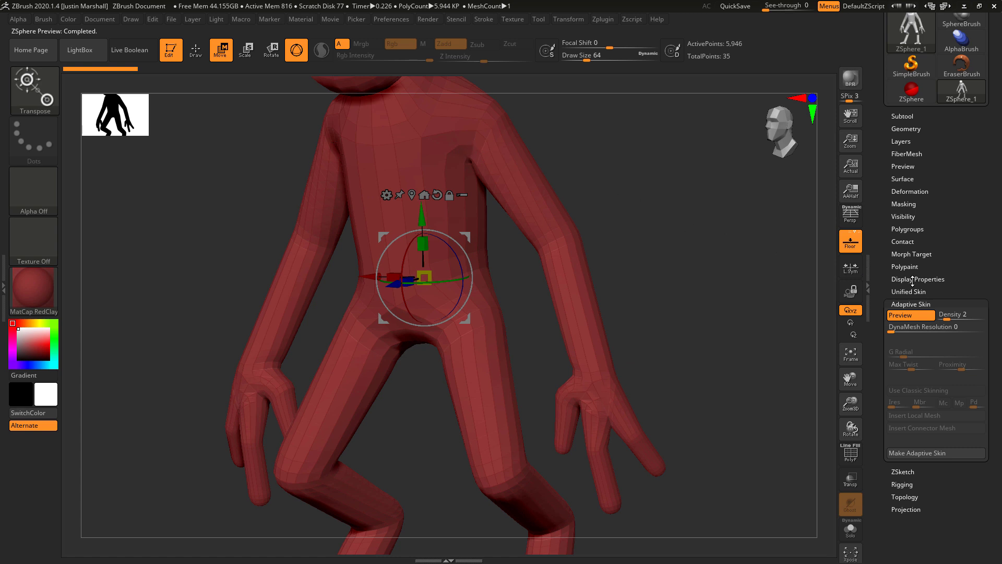
- Turn on the wireframe display and compare adaptive skin densities 1 and 2, leaving the density at 2
left_click_drag(946, 317, 940, 323)
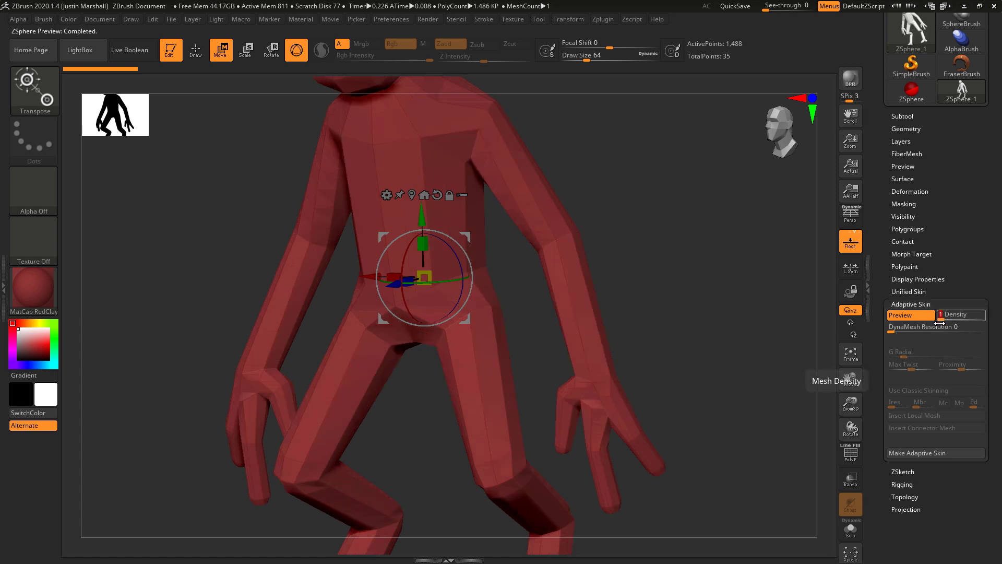
mouse_move(688, 244)
left_mouse_down()
mouse_move(697, 241)
mouse_move(686, 245)
left_mouse_up()
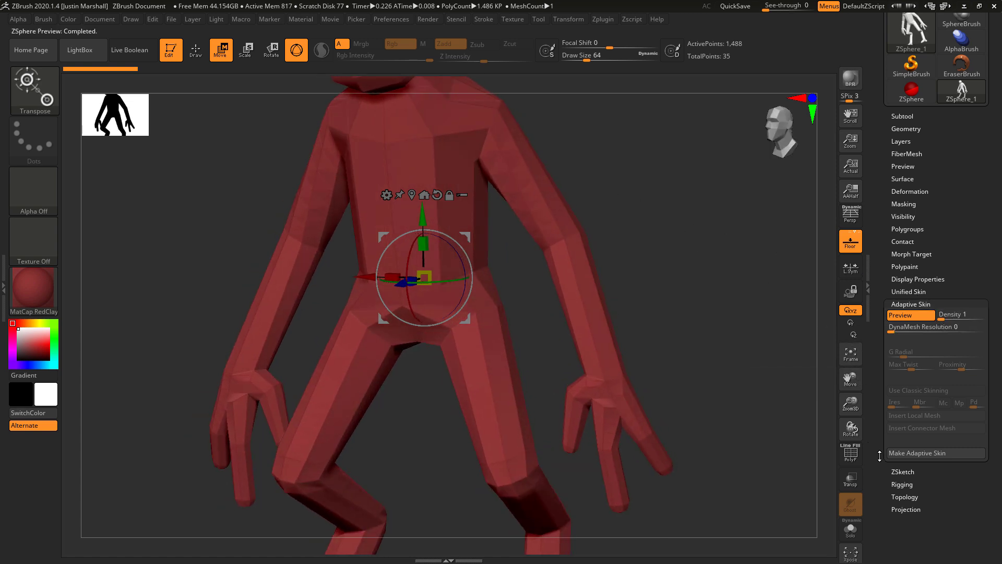
left_click(850, 453)
left_click_drag(715, 351, 615, 275)
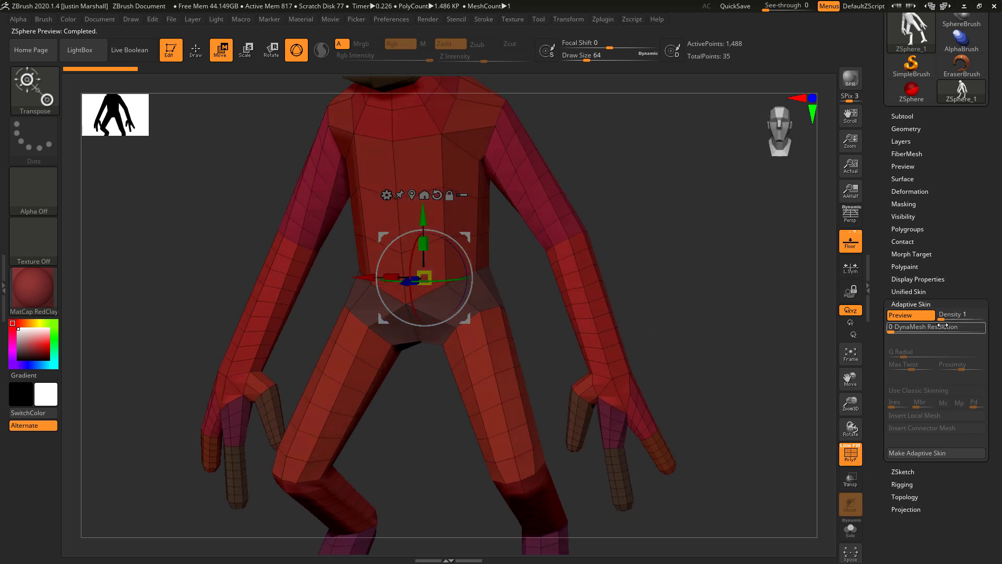
left_click_drag(941, 317, 947, 318)
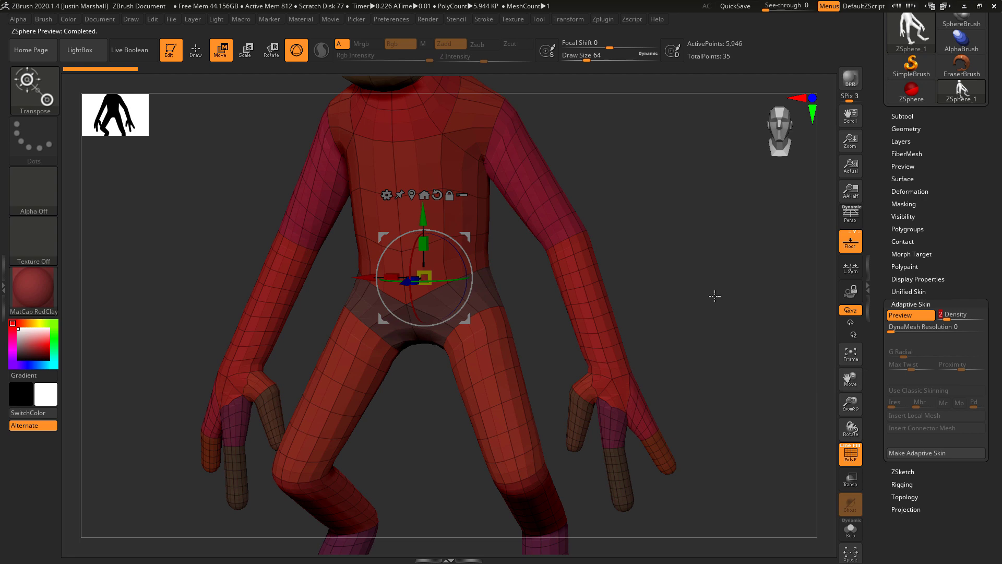
- Examine the previewed mesh's topology and proportions across the hands, torso, legs and feet from several angles
left_click_drag(714, 295, 588, 312, "alt")
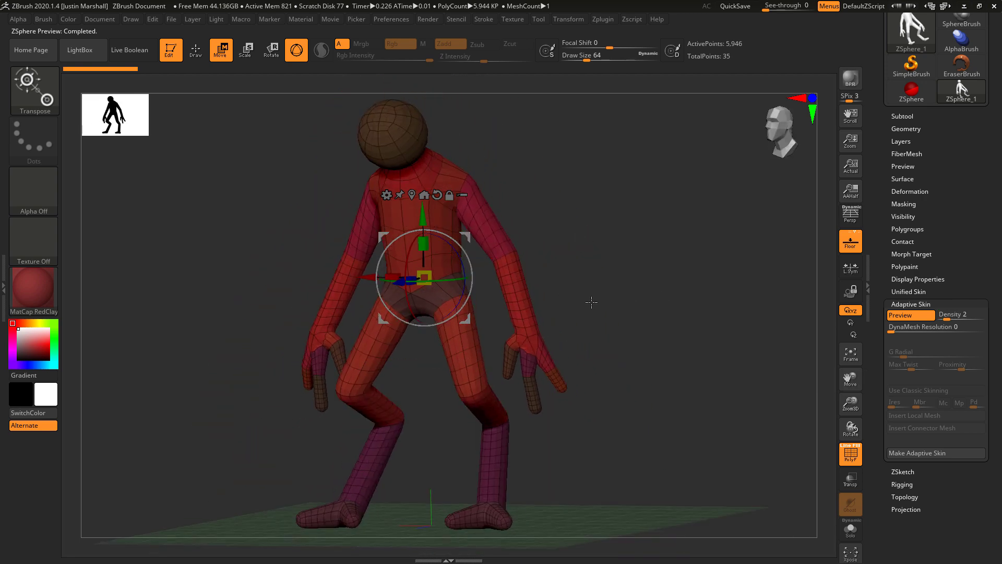
left_click_drag(591, 302, 647, 317)
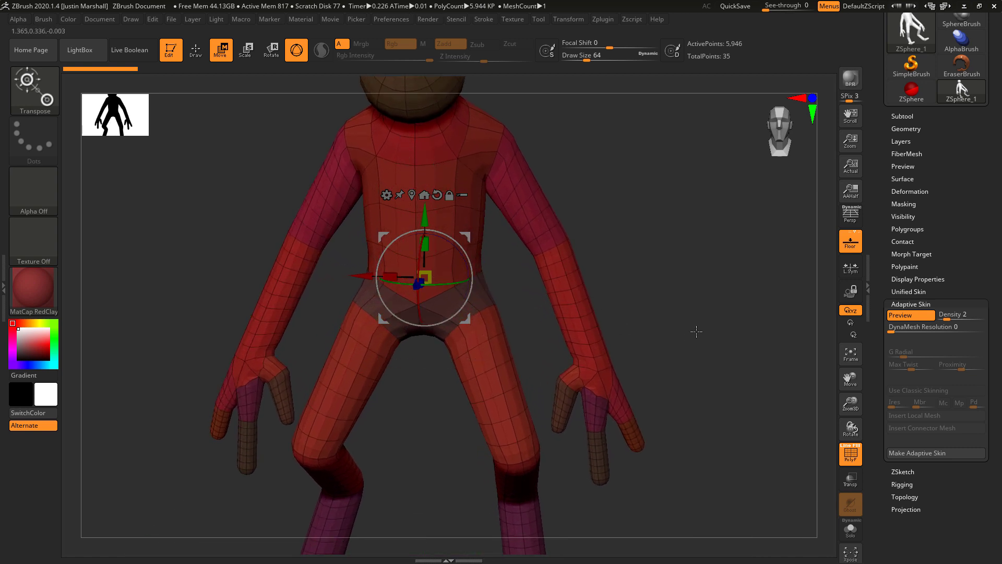
left_click_drag(696, 332, 687, 294)
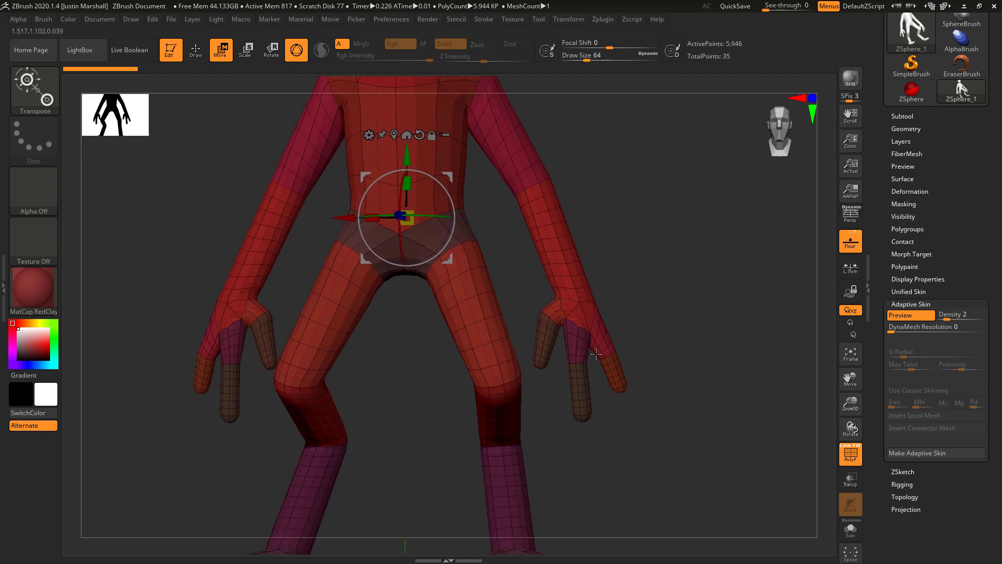
left_click_drag(626, 353, 653, 275, "alt")
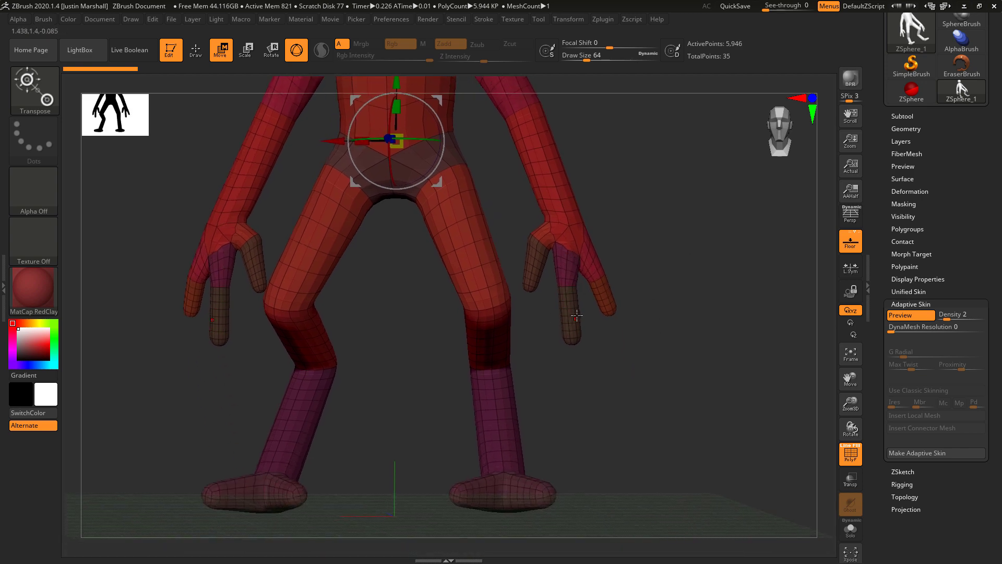
left_click_drag(573, 320, 545, 315)
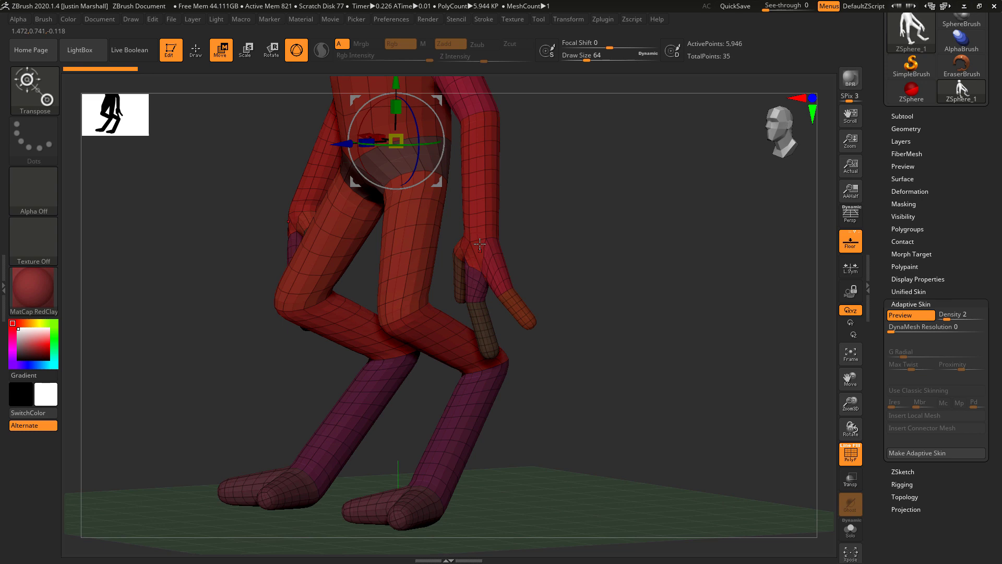
left_click_drag(491, 269, 604, 282)
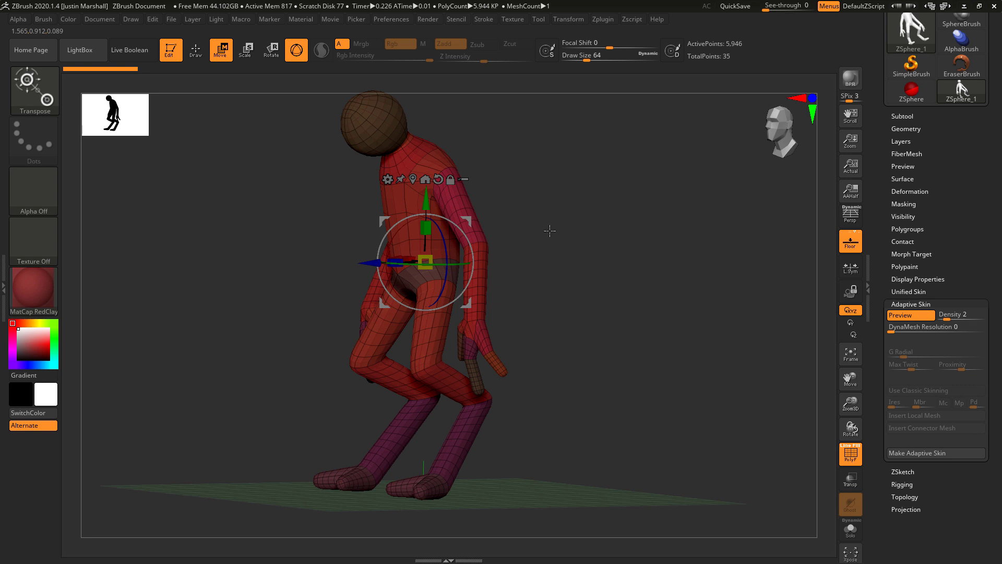
left_click_drag(549, 239, 451, 262)
left_click_drag(573, 302, 679, 295)
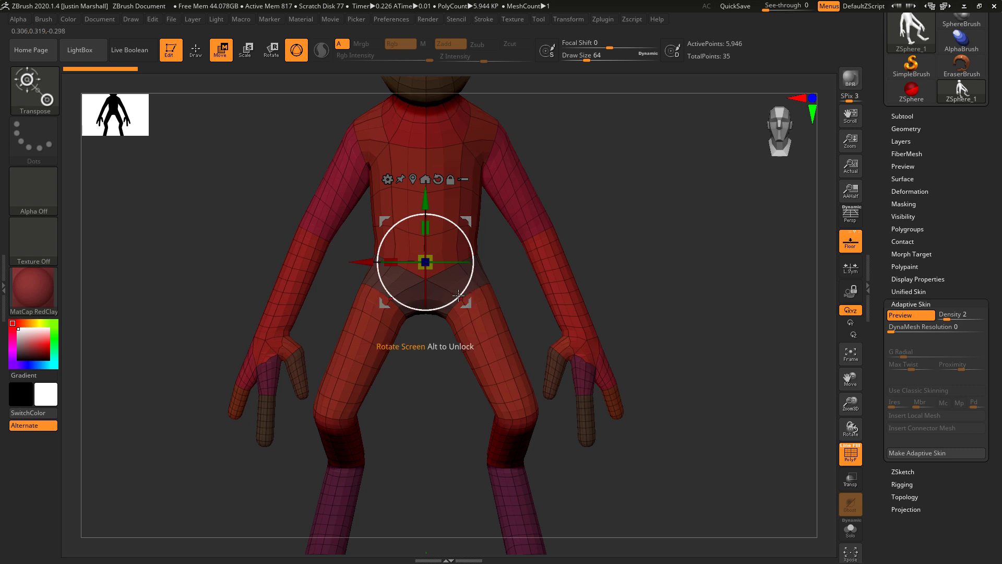
- Return to the ZSphere structure, adjust the hip ZSpheres slightly, and preview the adaptive skin mesh again
key("a")
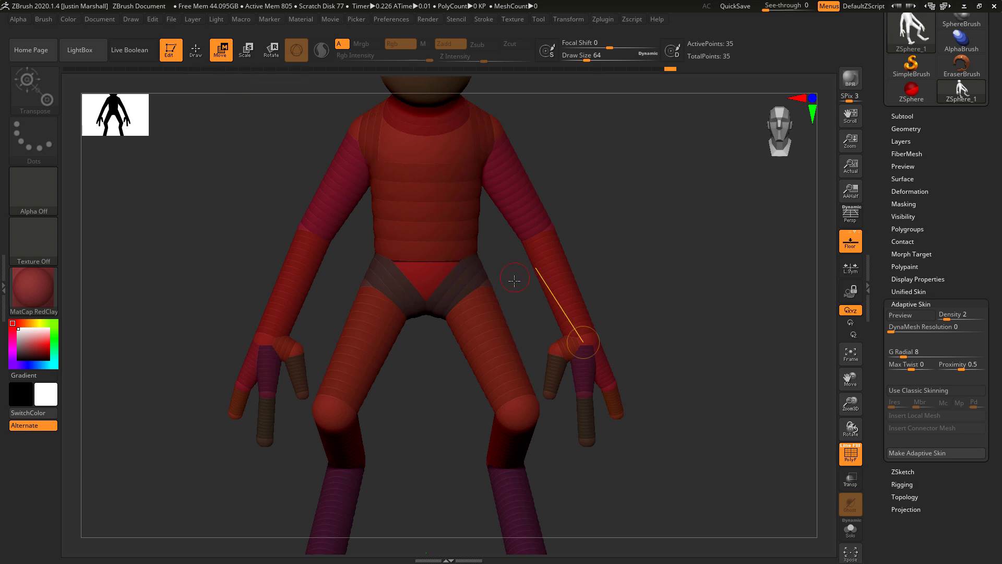
left_click_drag(481, 283, 478, 292)
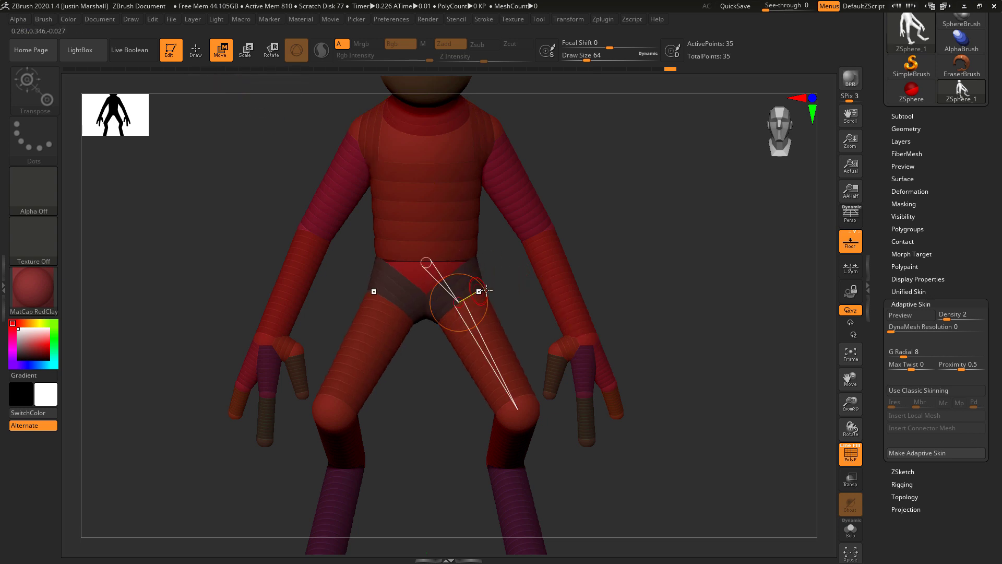
key("a")
key("a")
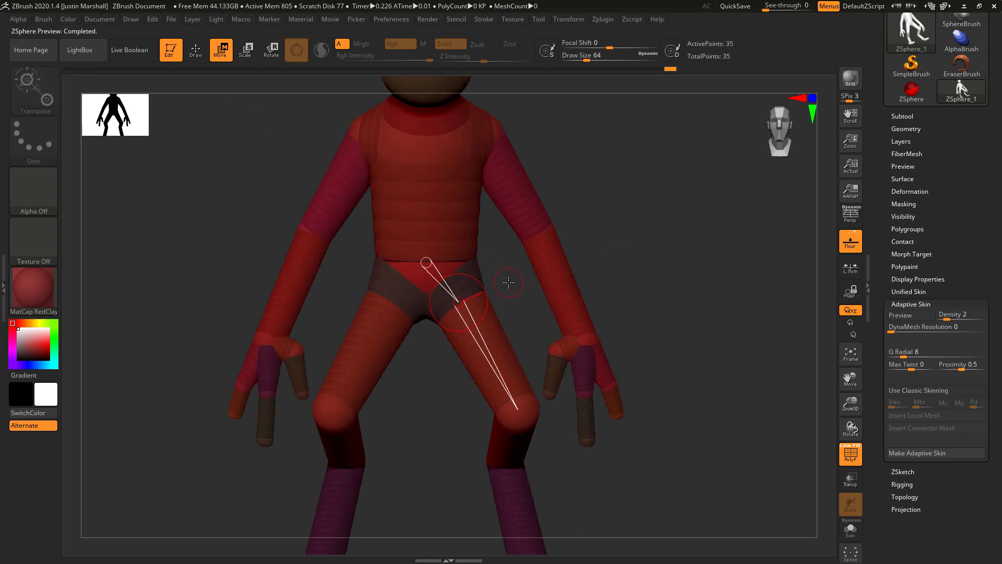
key("a")
left_click_drag(626, 308, 624, 290, "alt")
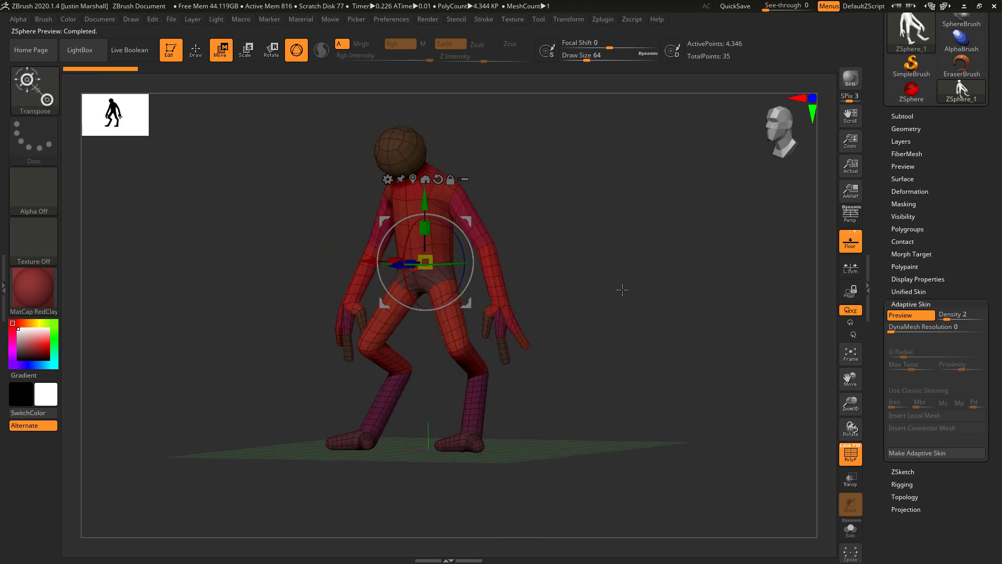